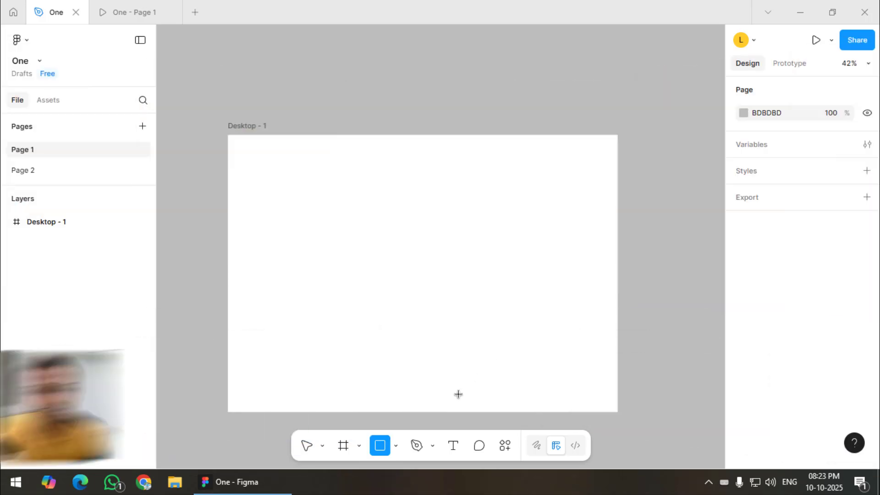
Draw a rectangle about 466 × 390 in the upper-left area of the Desktop - 1 frame.
left_click(394, 445)
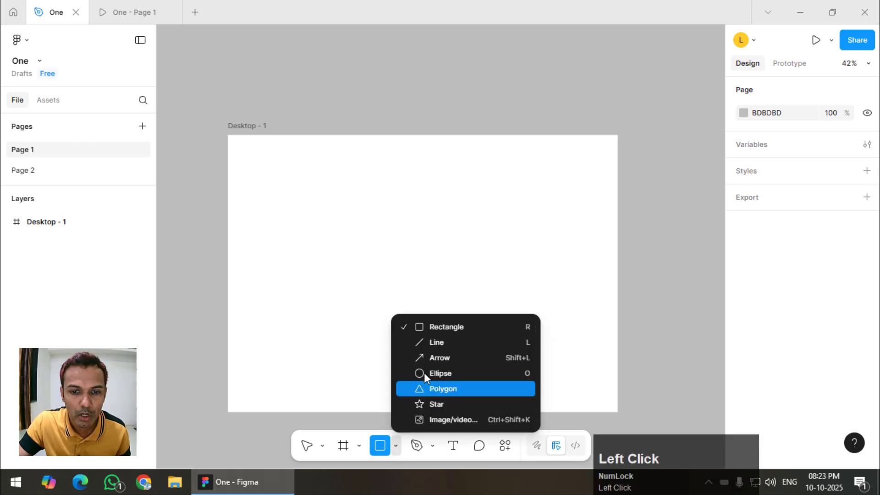
left_click(431, 323)
mouse_move(288, 178)
left_mouse_down()
mouse_move(326, 220)
mouse_move(414, 281)
left_mouse_up()
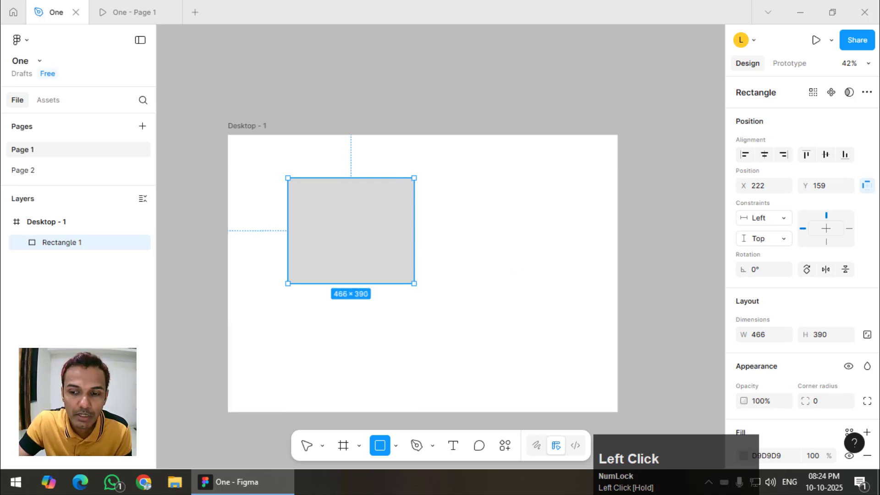
Remove the rectangle's fill, add a new solid fill and set its colour to light green A0F34D.
scroll(757, 318, "down", 3)
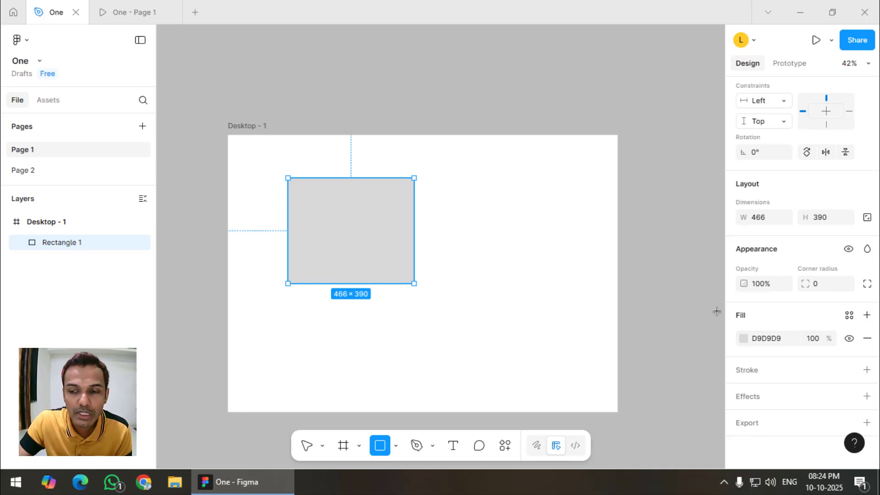
left_click(867, 340)
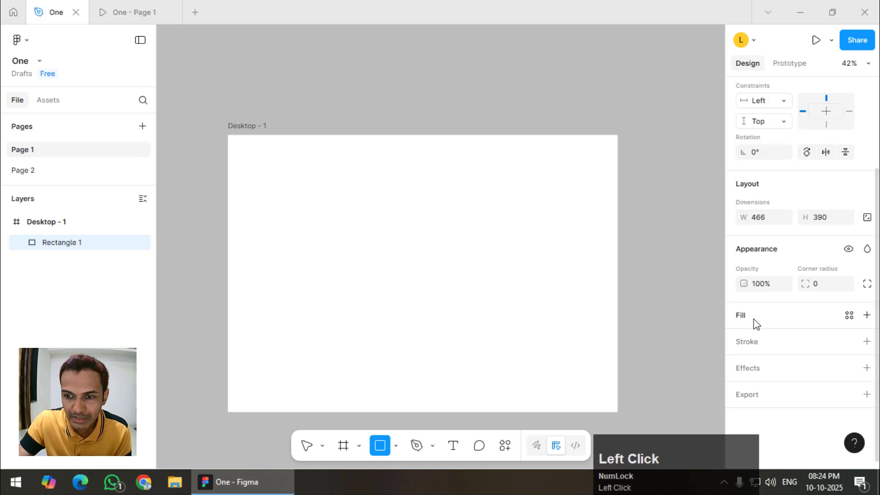
left_click(867, 316)
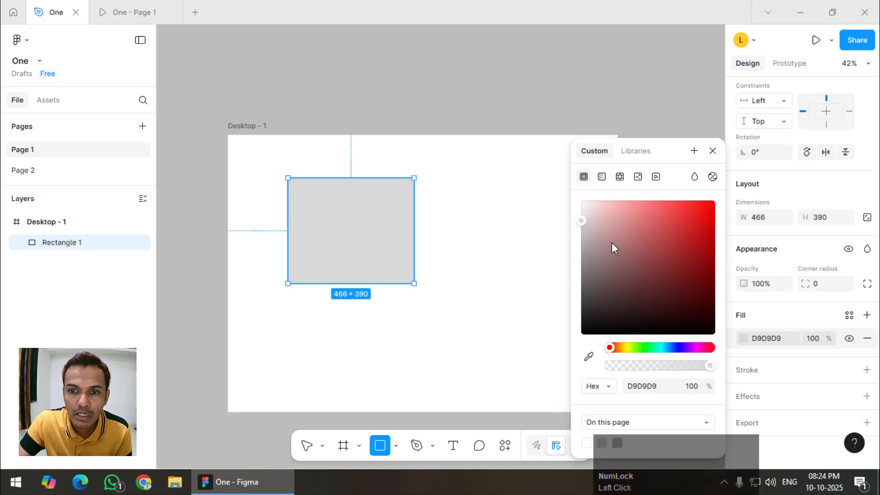
left_click_drag(623, 227, 648, 331)
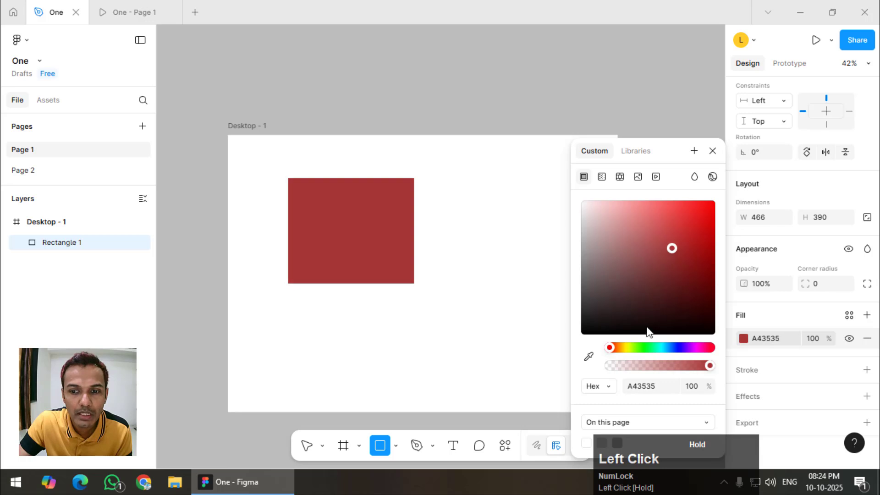
left_click(633, 347)
left_click_drag(673, 252, 673, 214)
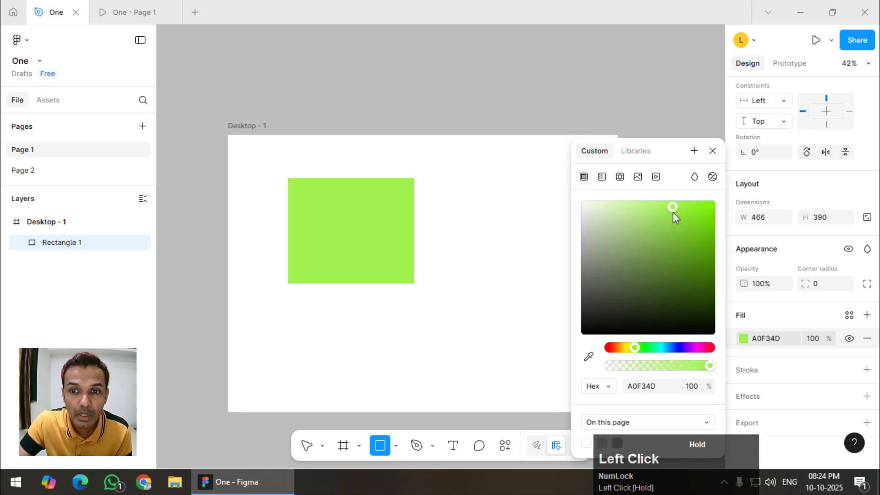
Change the rectangle's fill to a linear gradient and set the 0% stop to blue 2E80FB.
left_click(601, 176)
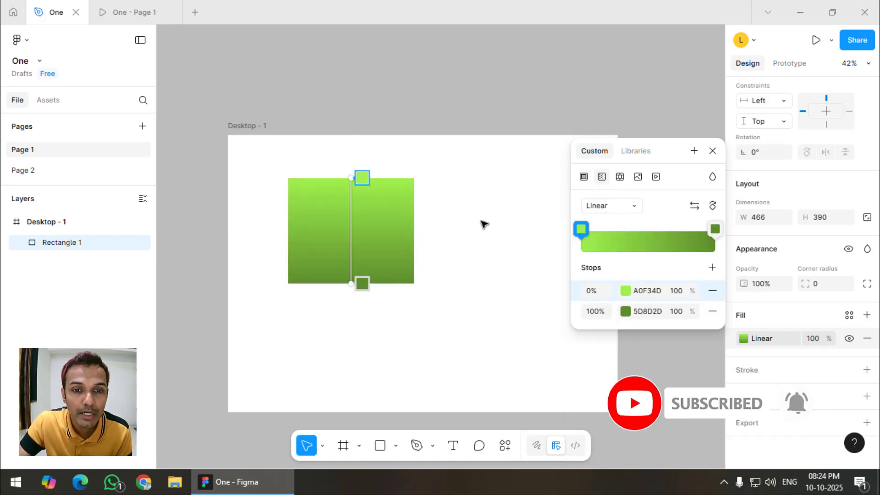
left_click(625, 291)
left_click(518, 348)
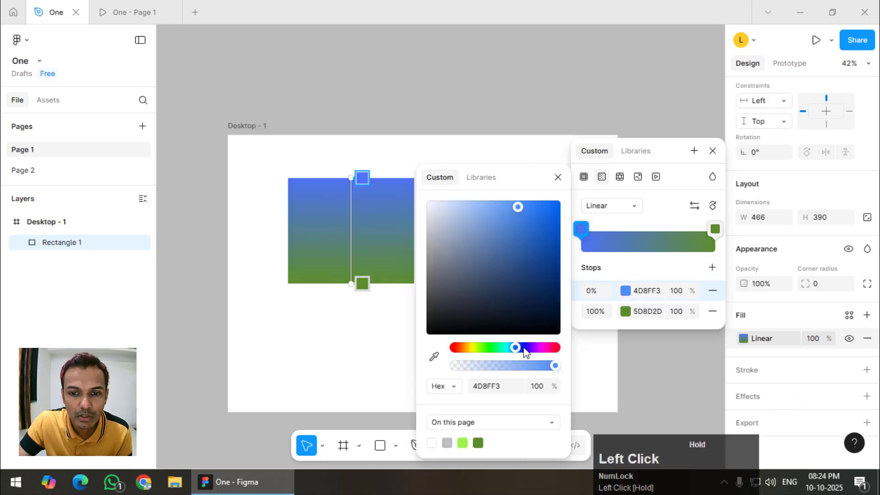
left_click(536, 207)
left_click(661, 221)
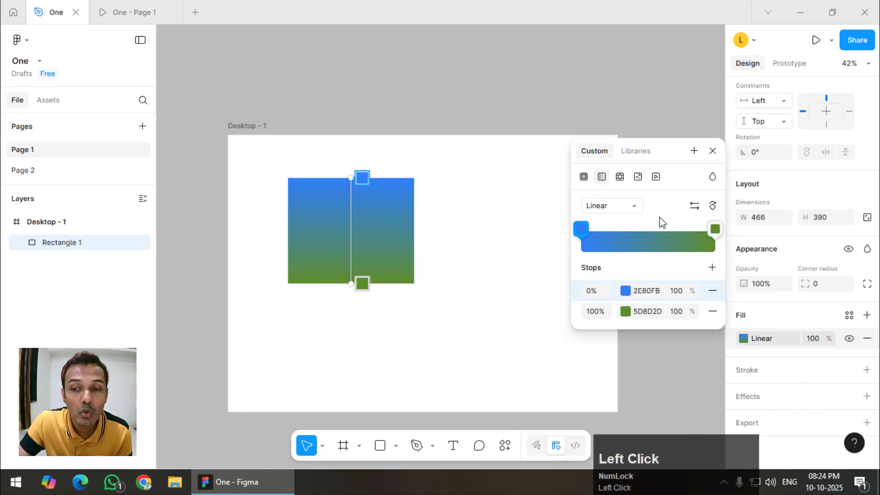
Keep the green stop at 100% and add a middle gradient stop at 46% coloured yellow FFE205.
left_click(646, 242)
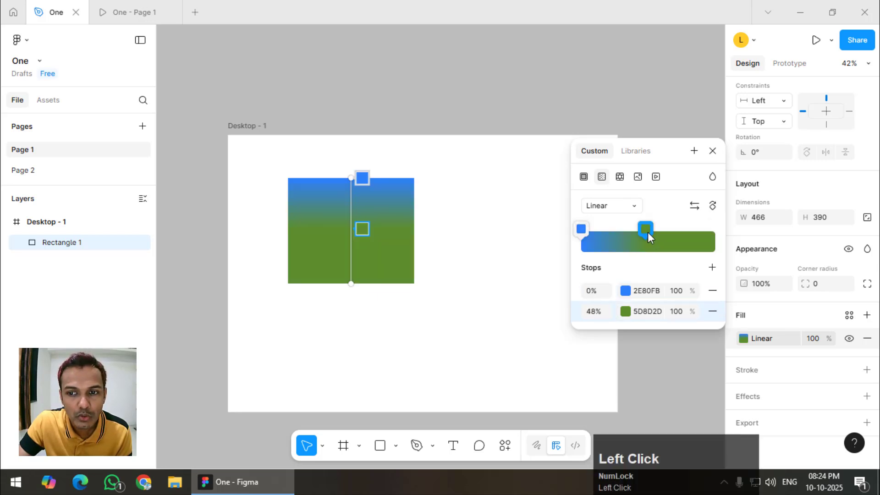
left_click_drag(648, 232, 716, 236)
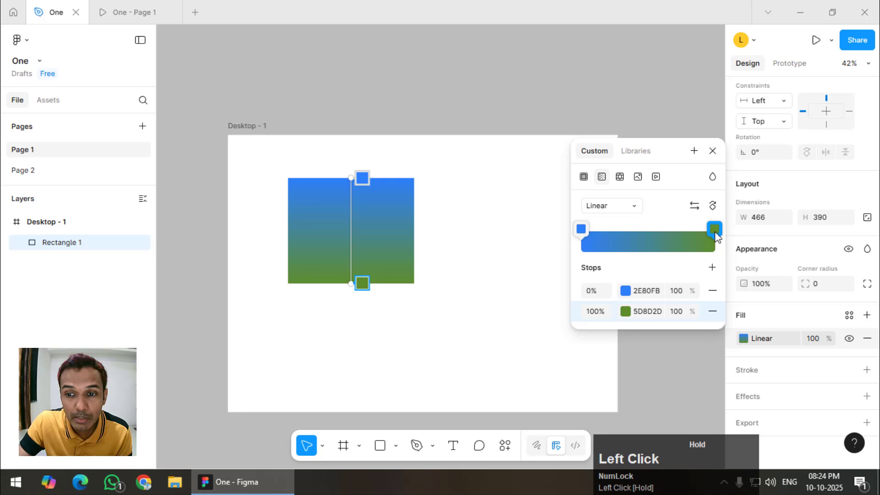
left_click(642, 241)
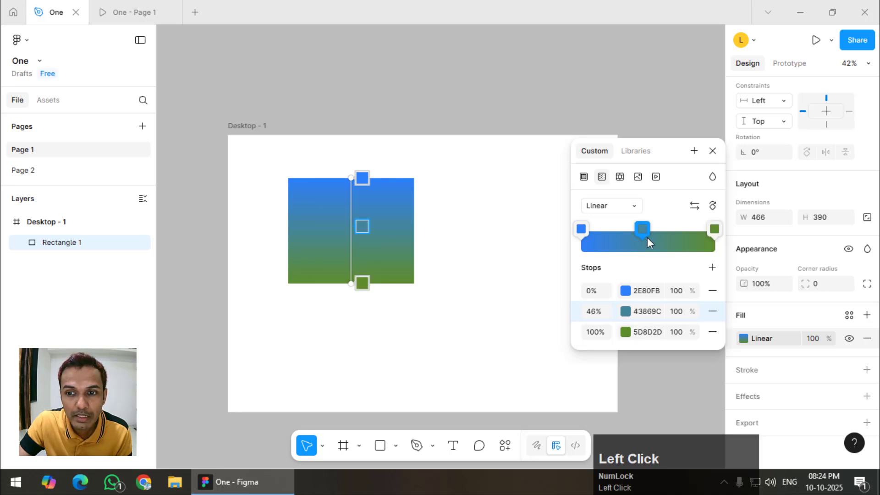
left_click(626, 313)
left_click(474, 347)
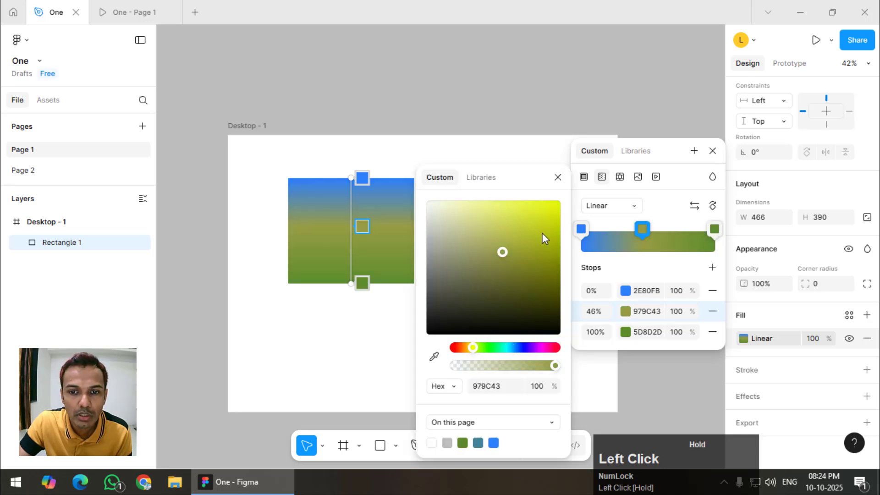
left_click(559, 202)
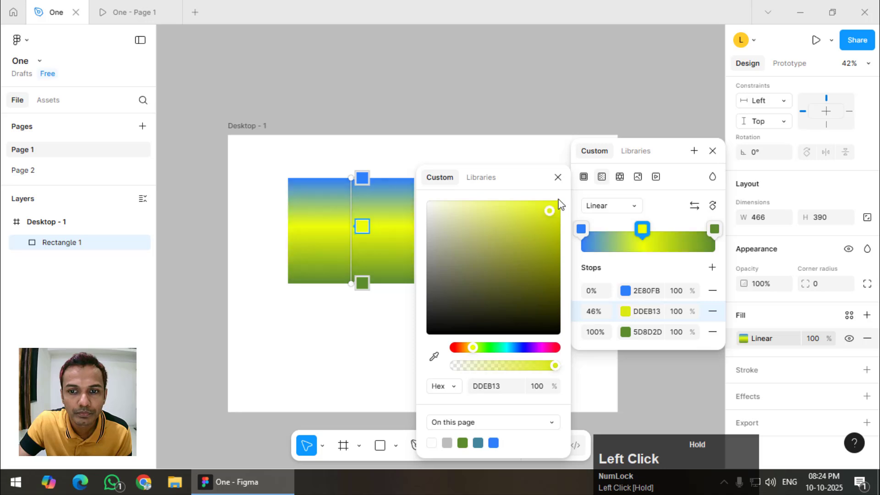
left_click(469, 348)
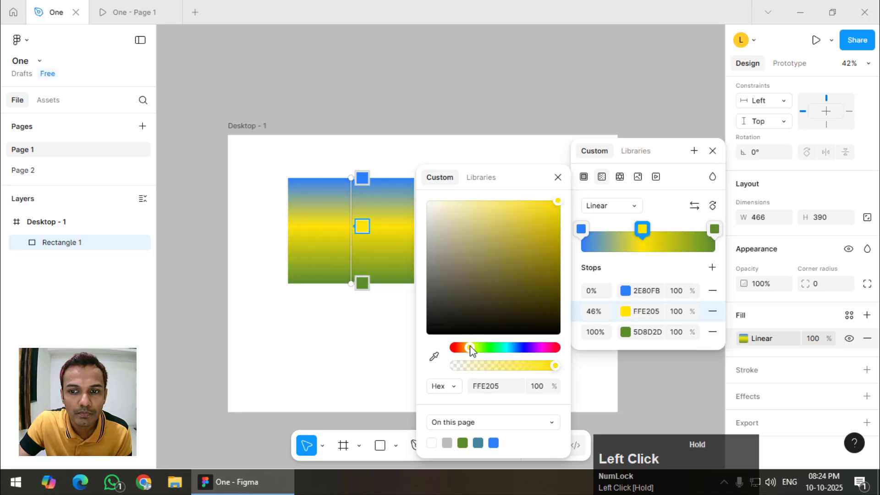
Set the gradient's 100% stop to red FF2B17 and close the fill settings.
left_click(715, 229)
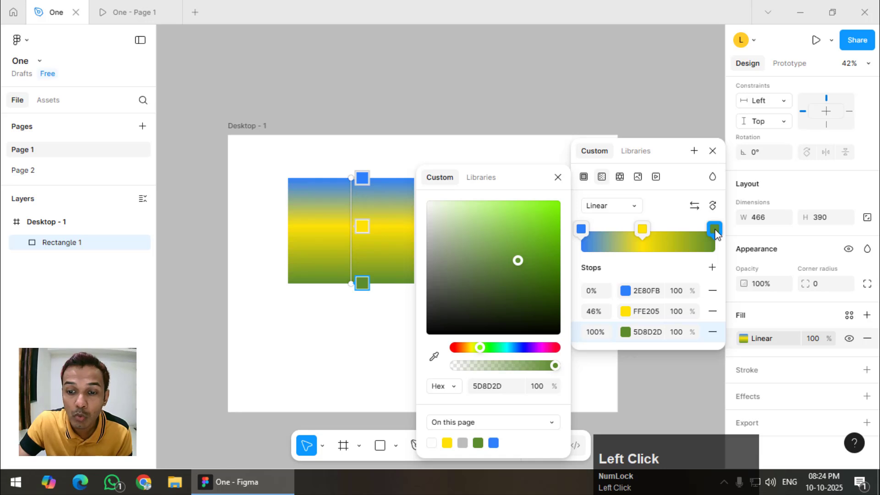
left_click(627, 339)
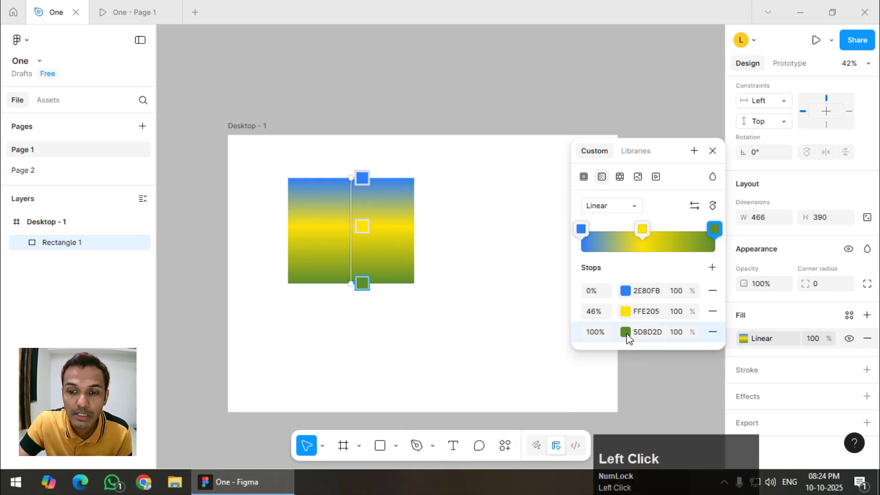
left_click(626, 333)
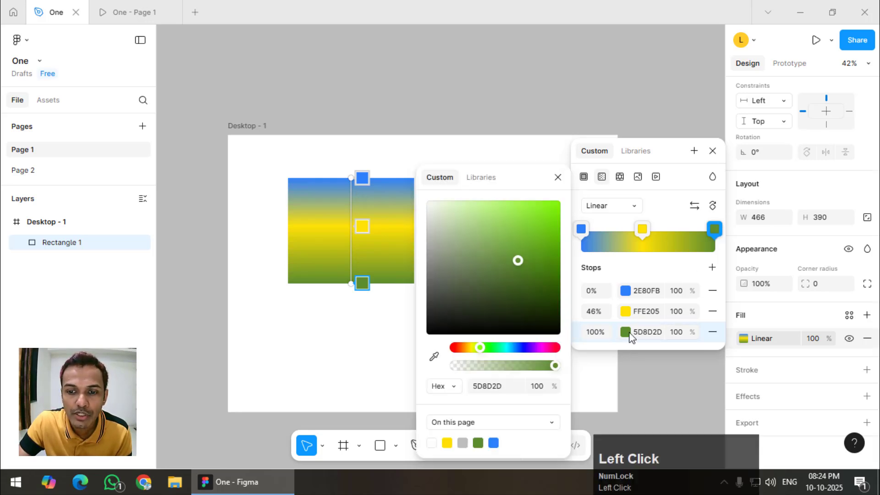
left_click_drag(464, 349, 455, 348)
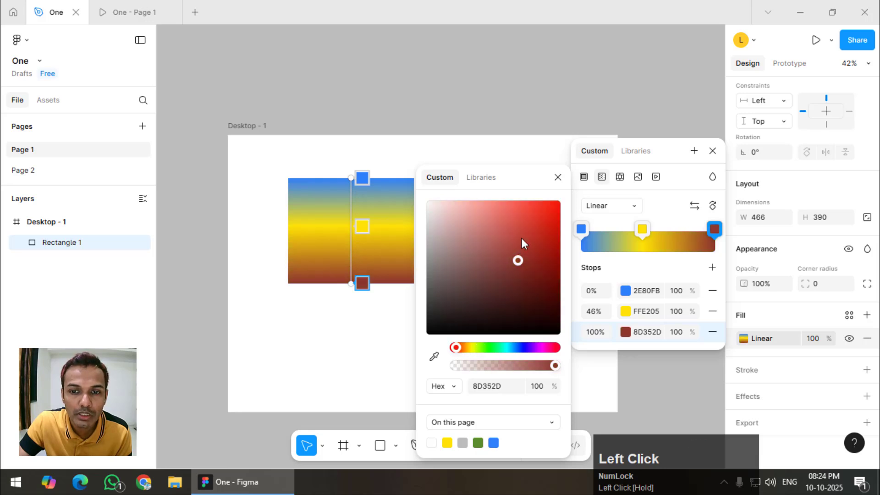
left_click(549, 201)
right_click(506, 146)
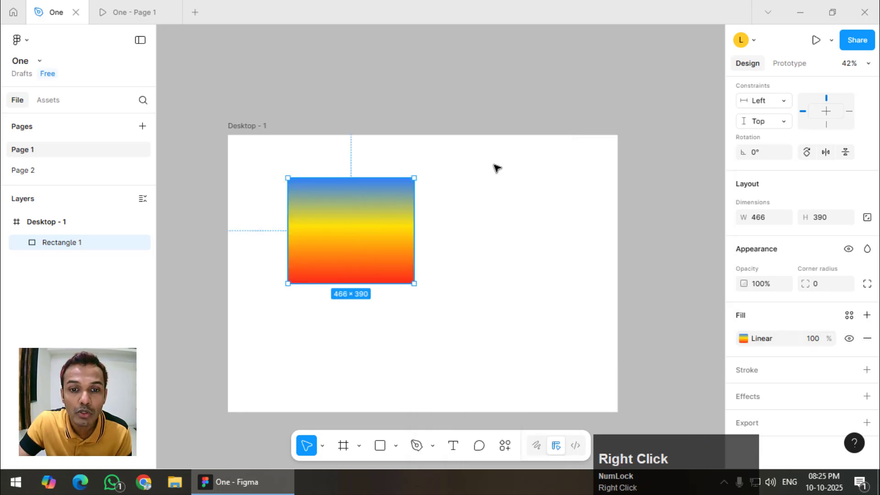
Reopen the rectangle's gradient fill, tilt the gradient diagonally with blue at the upper right, and shift the yellow stop to 54%.
left_click(384, 233)
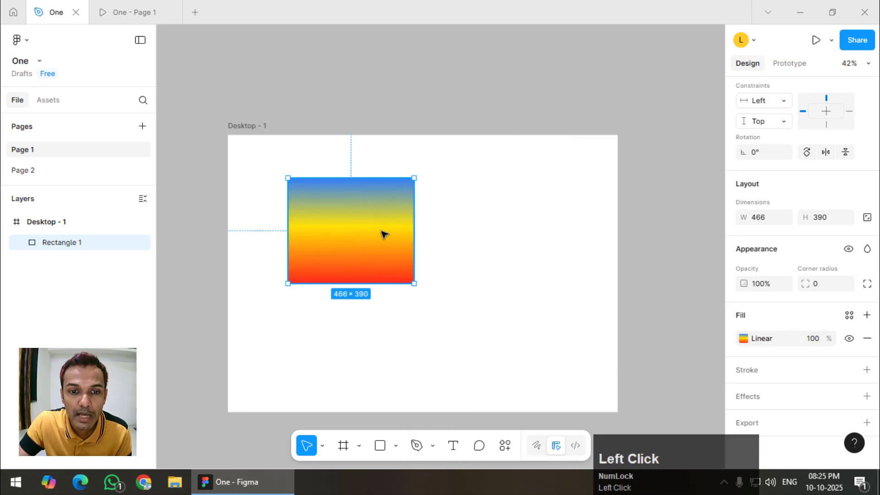
left_click(745, 340)
left_click_drag(680, 263, 667, 204)
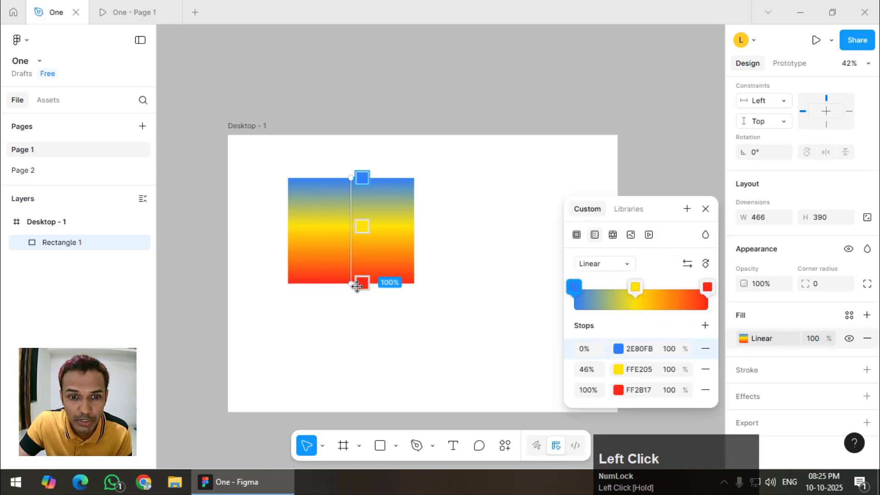
left_click_drag(342, 295, 323, 289)
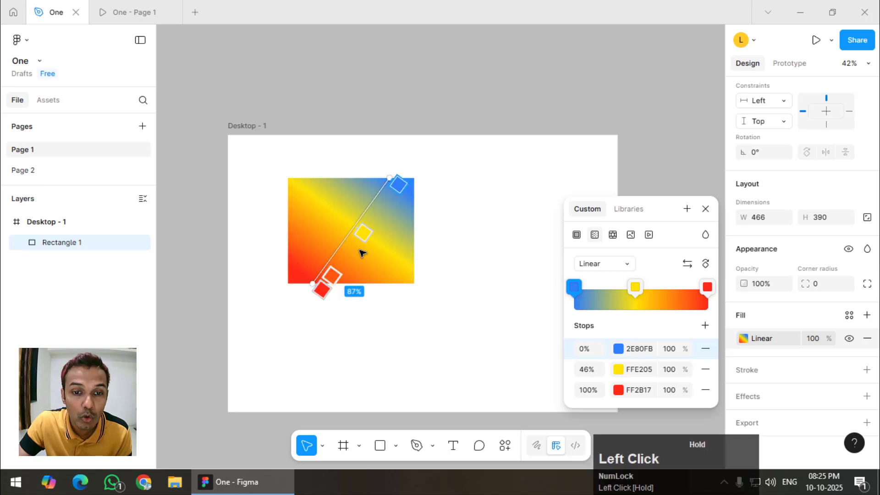
mouse_move(362, 237)
left_mouse_down()
mouse_move(342, 266)
mouse_move(362, 245)
left_mouse_up()
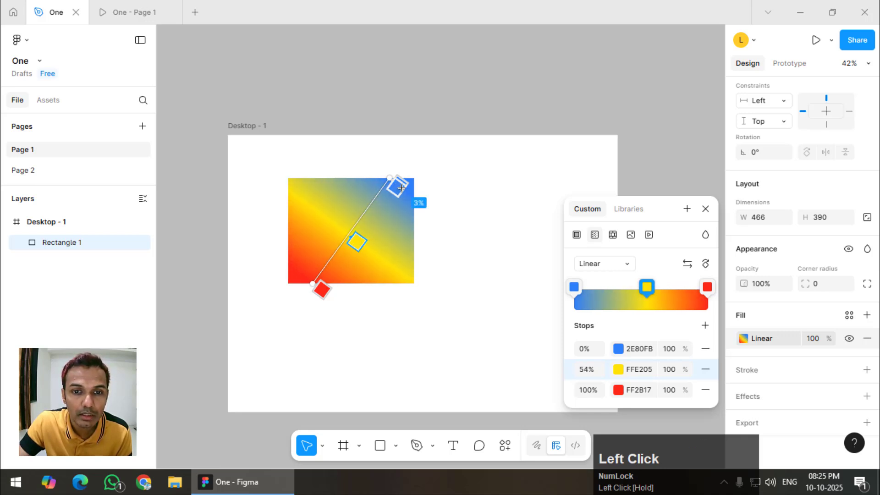
left_click_drag(401, 187, 358, 108)
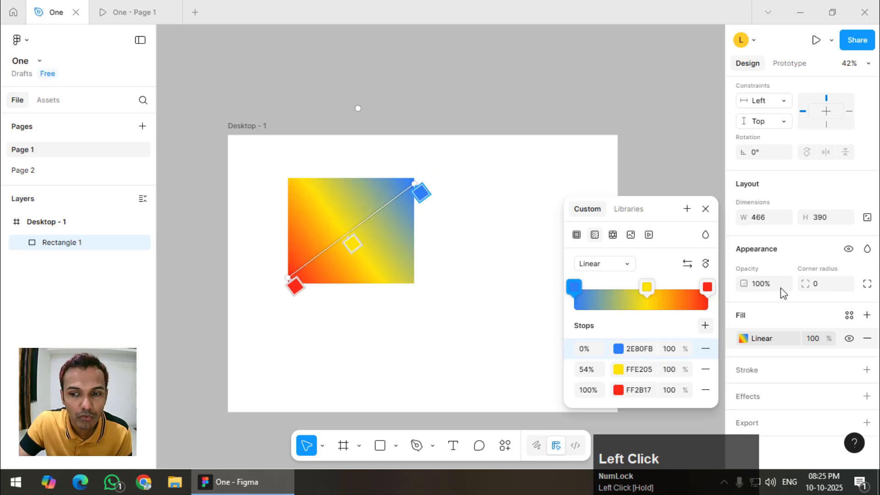
Rotate the gradient through four quarter turns, and align it horizontally with red at the rectangle's left edge and blue at its right.
left_click(706, 265)
left_click(705, 264)
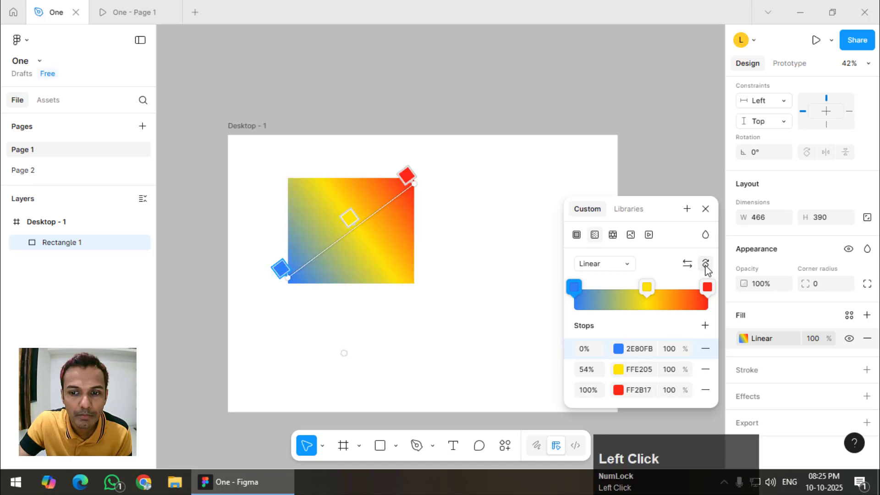
left_click(706, 264)
left_click(706, 264)
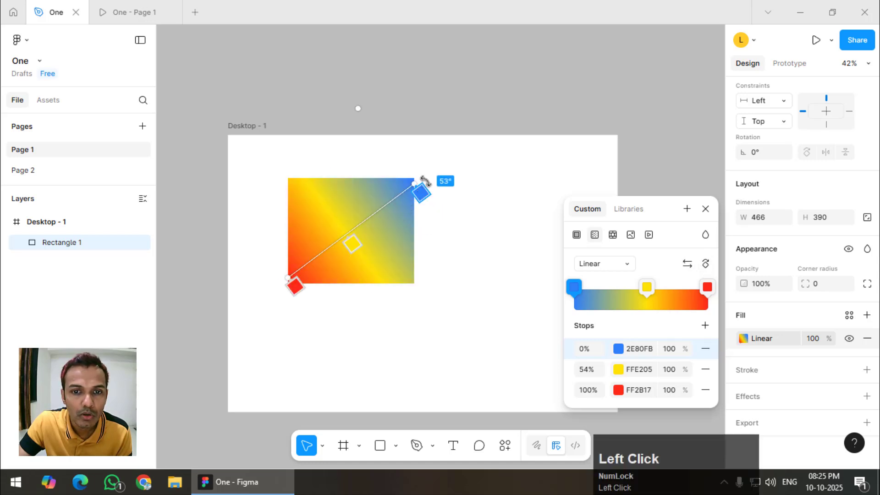
left_click_drag(409, 174, 357, 171)
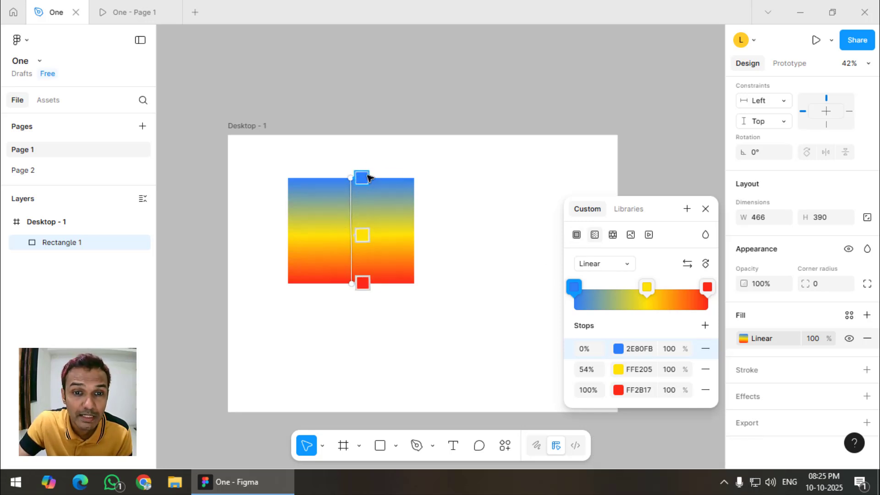
left_click_drag(351, 173, 434, 226)
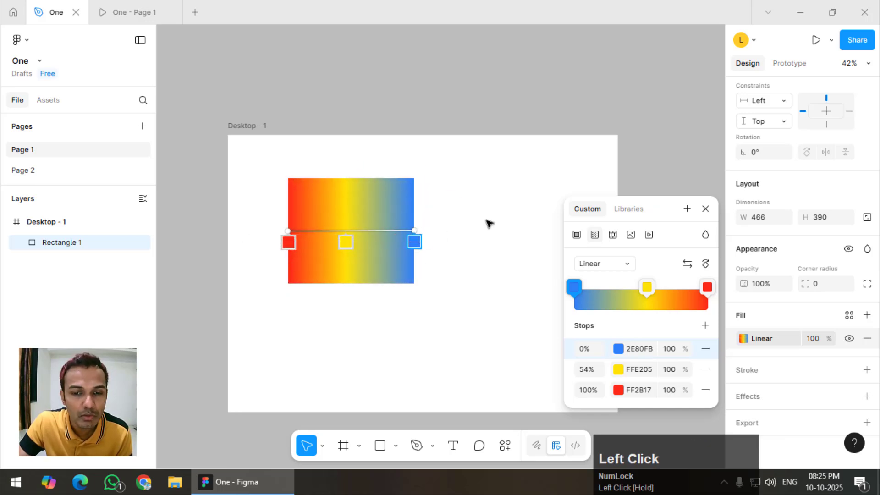
Change the gradient type to Radial, try the yellow stop at 41%, and delete that yellow stop.
left_click(607, 268)
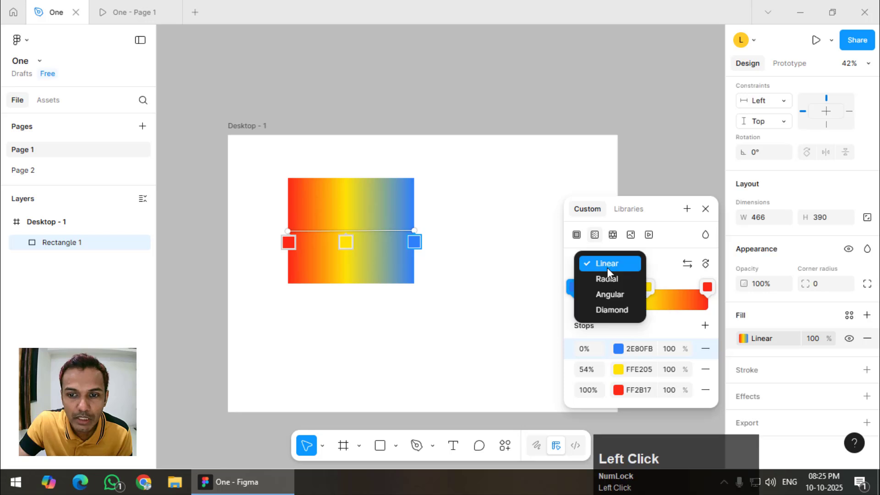
left_click(610, 280)
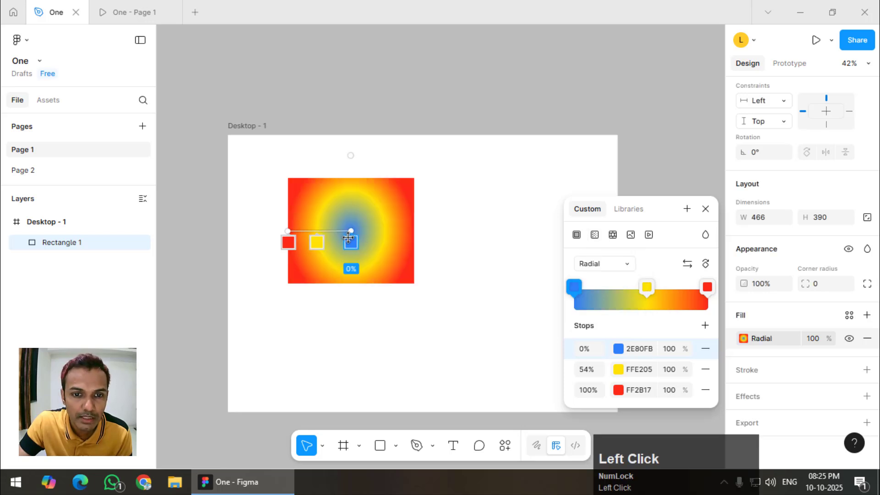
left_click_drag(349, 238, 402, 238)
left_click_drag(316, 242, 325, 307)
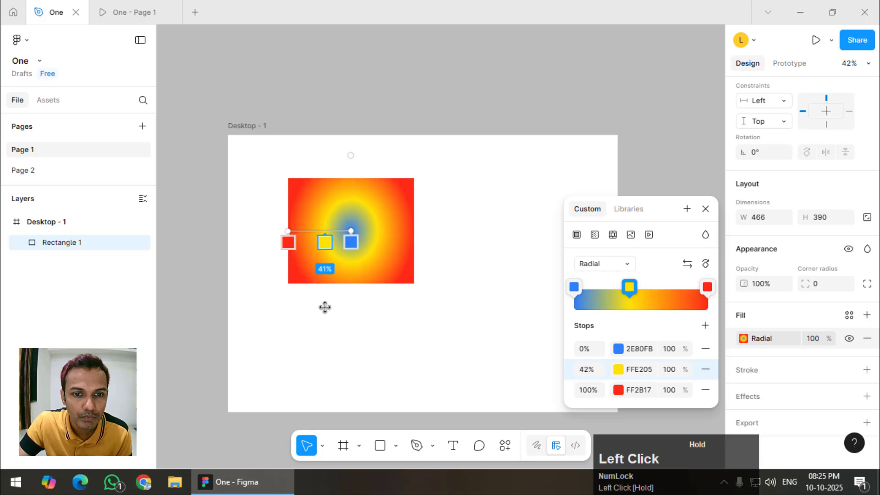
left_click(631, 287)
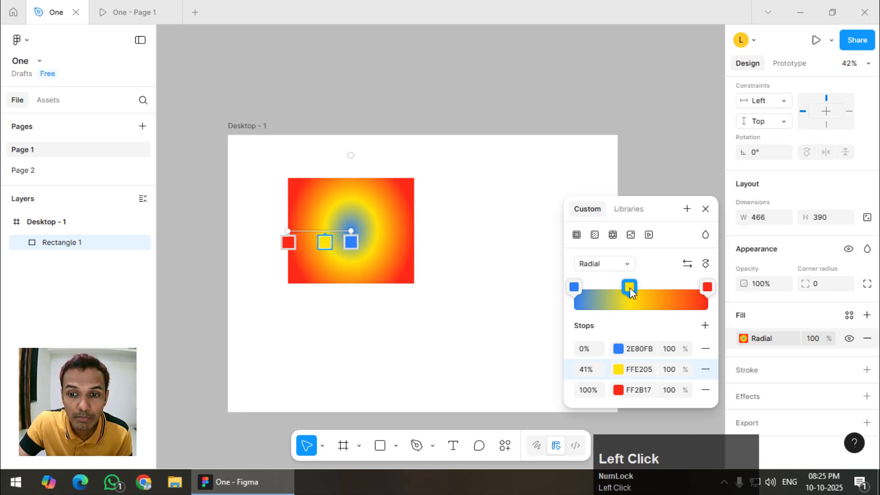
left_click(706, 370)
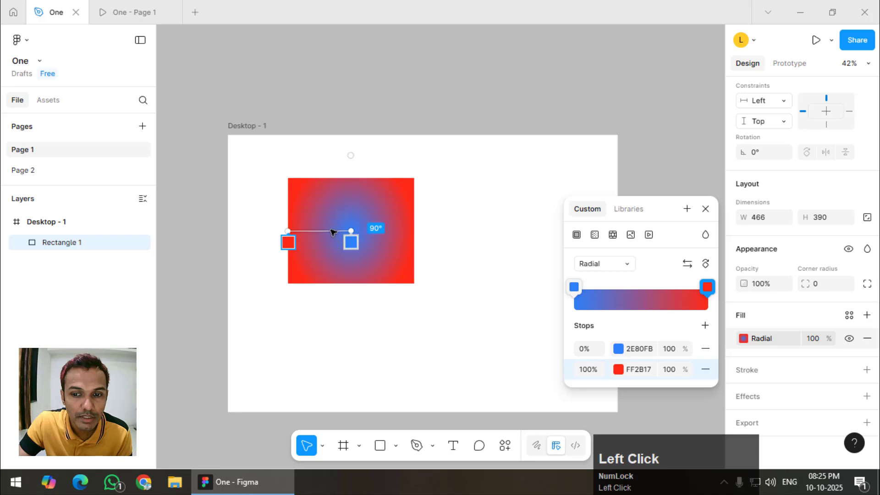
Change the rectangle's gradient type to Angular, and shrink the gradient's vertical extent to the rectangle's upper edge.
left_click(587, 265)
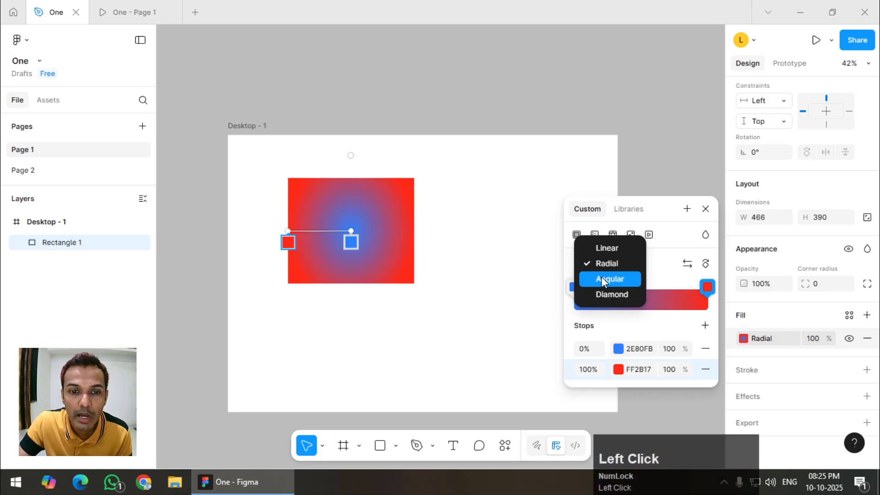
left_click(602, 276)
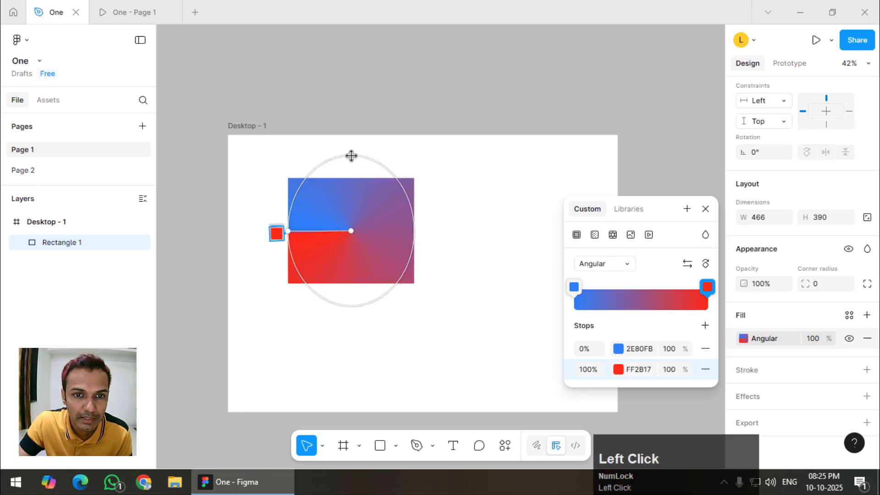
left_click_drag(352, 156, 350, 179)
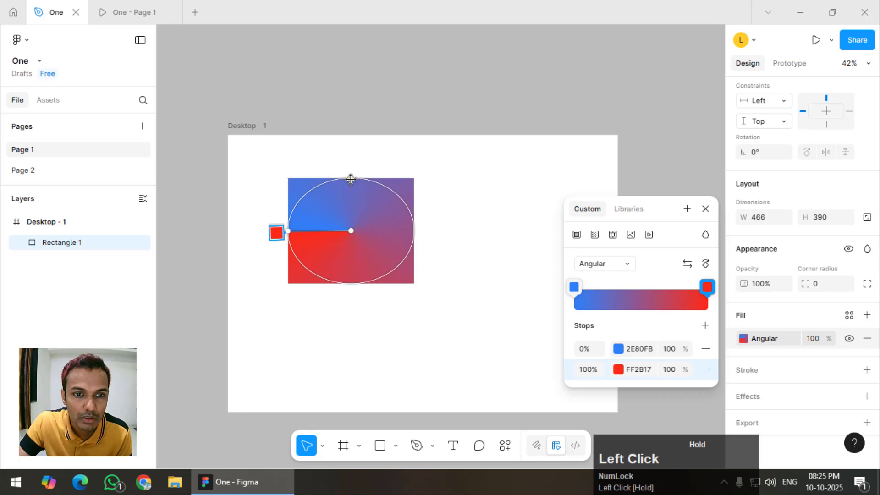
left_click(408, 144)
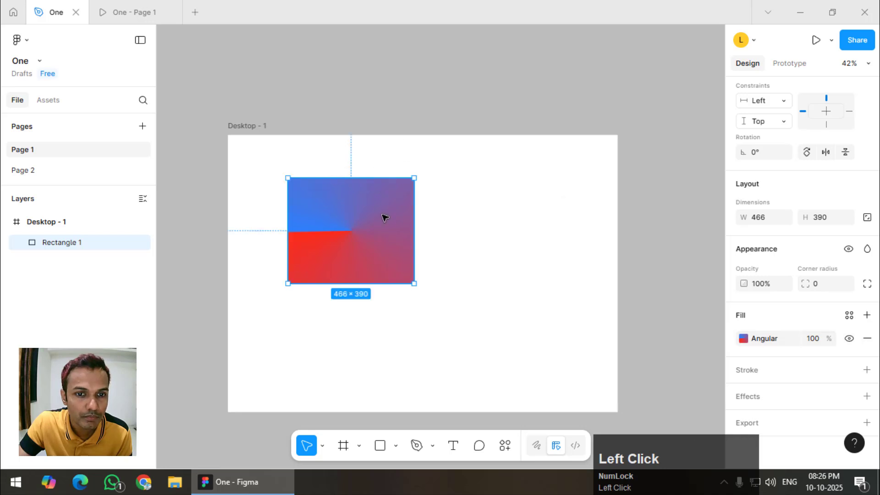
Reopen the rectangle's gradient fill, change its type to Diamond, and close the fill settings.
left_click(743, 338)
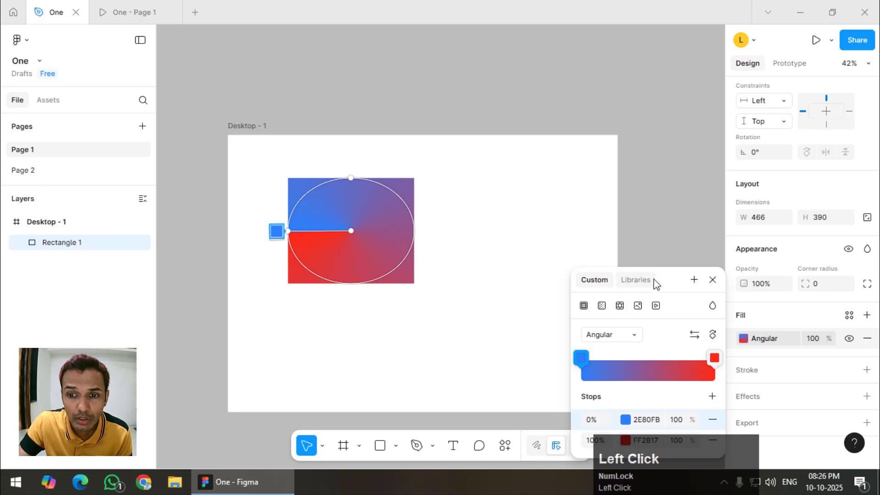
left_click(617, 232)
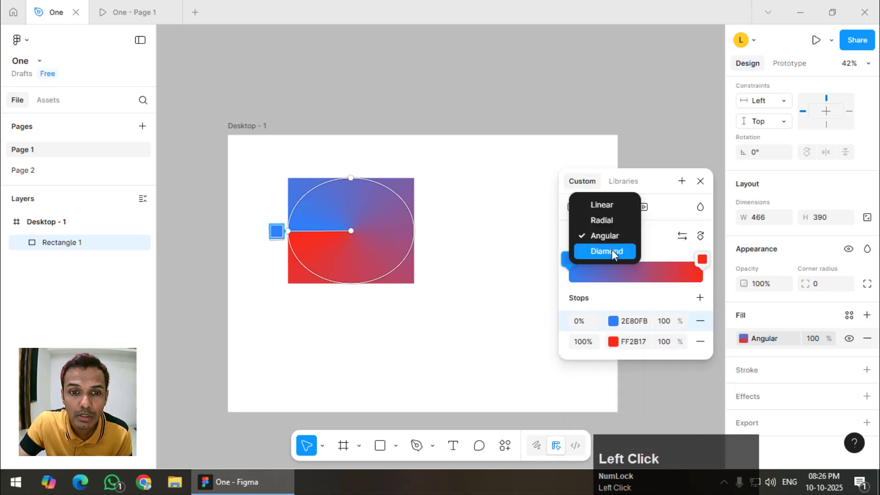
left_click(612, 250)
left_click(394, 203)
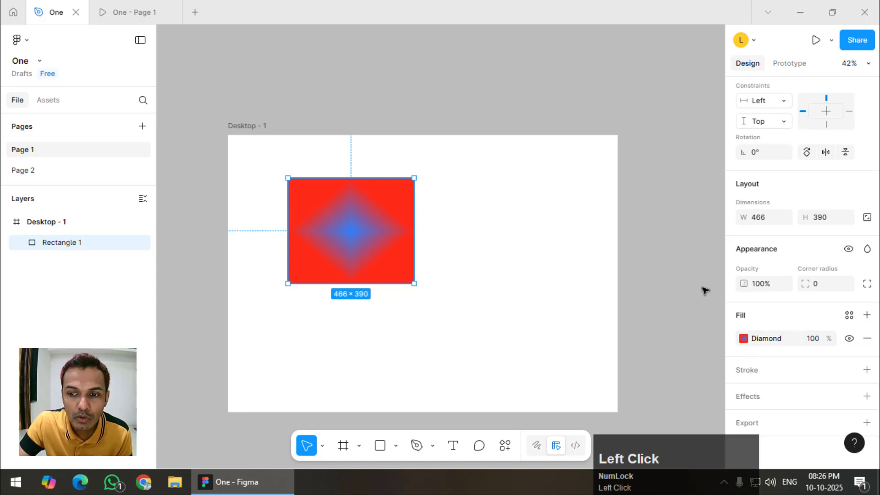
Try the Pattern fill type on the rectangle and undo it.
left_click(743, 339)
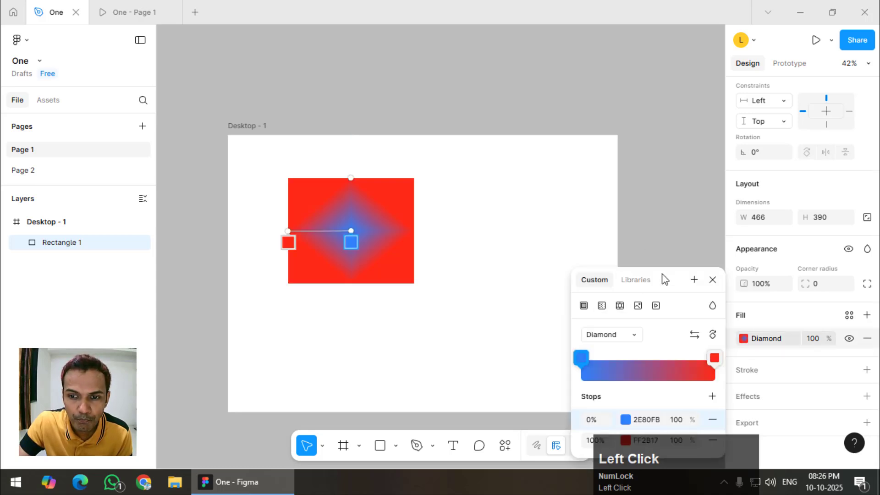
left_click_drag(664, 279, 663, 196)
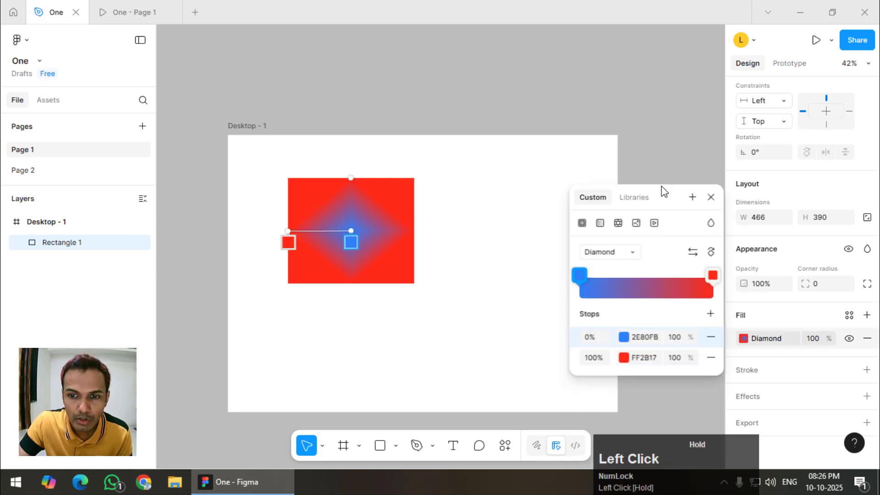
left_click(618, 224)
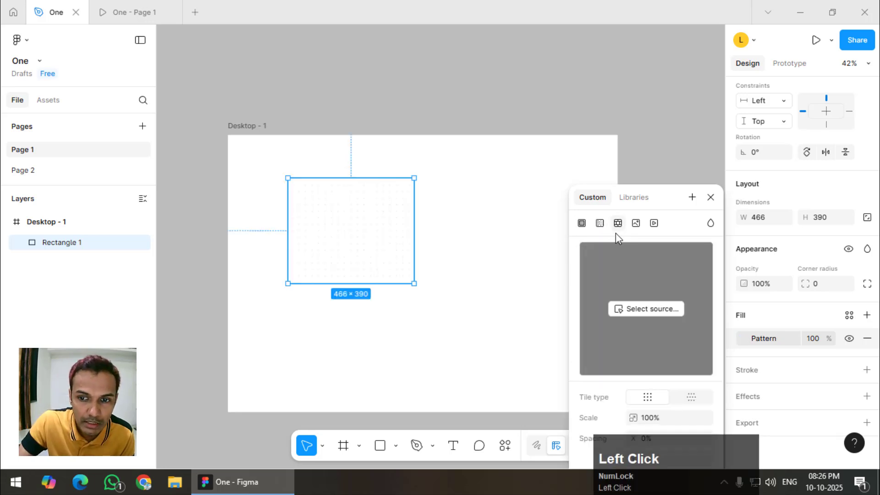
key("ctrl")
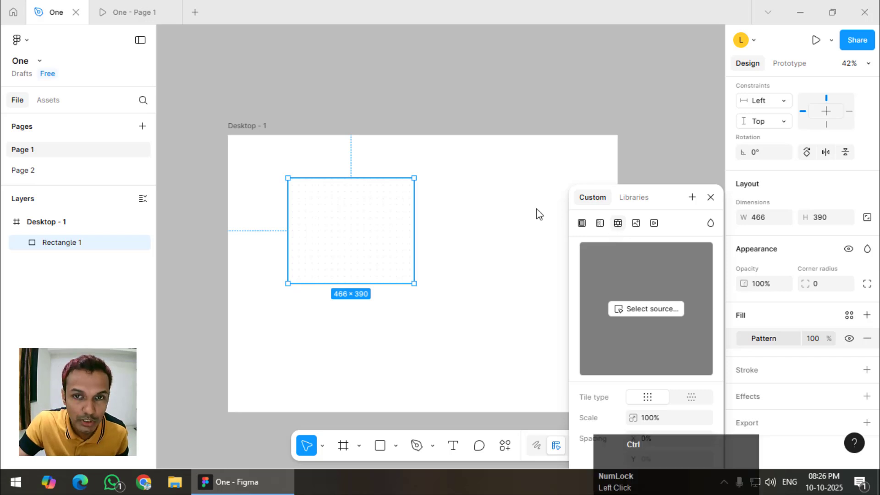
key("ctrl+z")
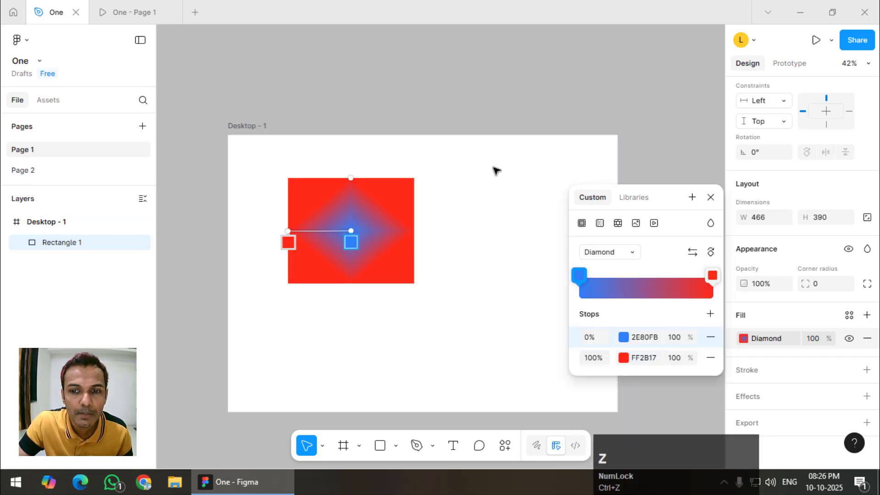
left_click(496, 172)
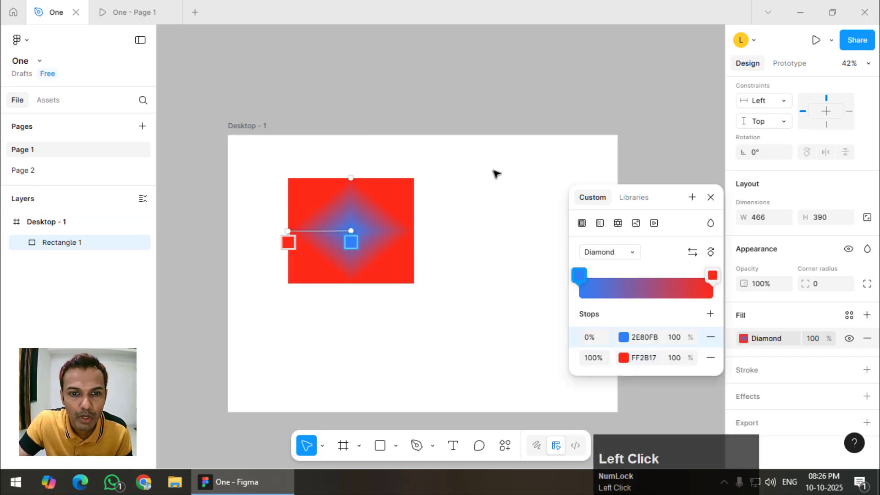
Draw a 62 × 62 circle below and right of the rectangle, and fill it with red FD3B3B.
left_click(397, 445)
left_click(425, 370)
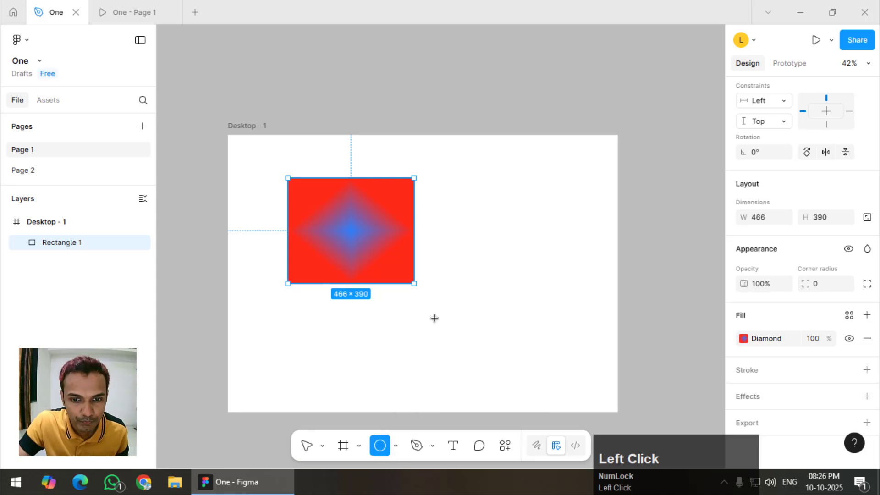
mouse_move(431, 318)
left_mouse_down()
mouse_move(439, 335)
mouse_move(457, 341)
left_mouse_up()
left_click(743, 338)
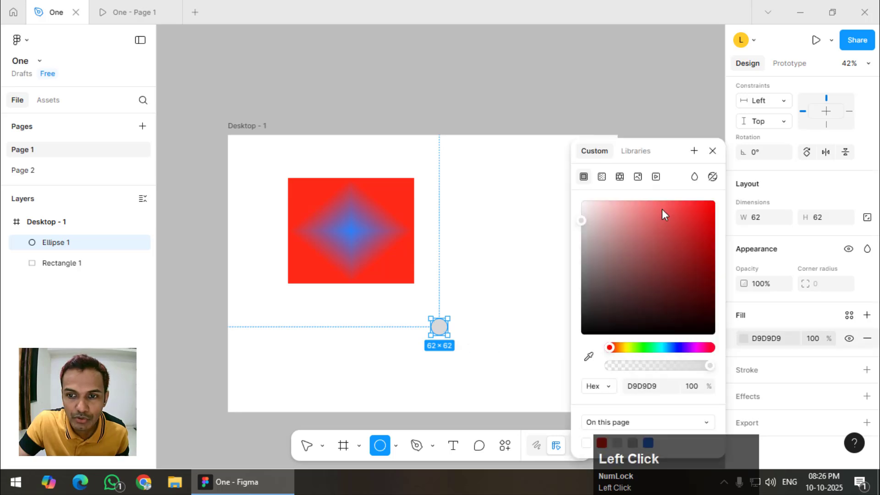
left_click(679, 206)
left_click(503, 202)
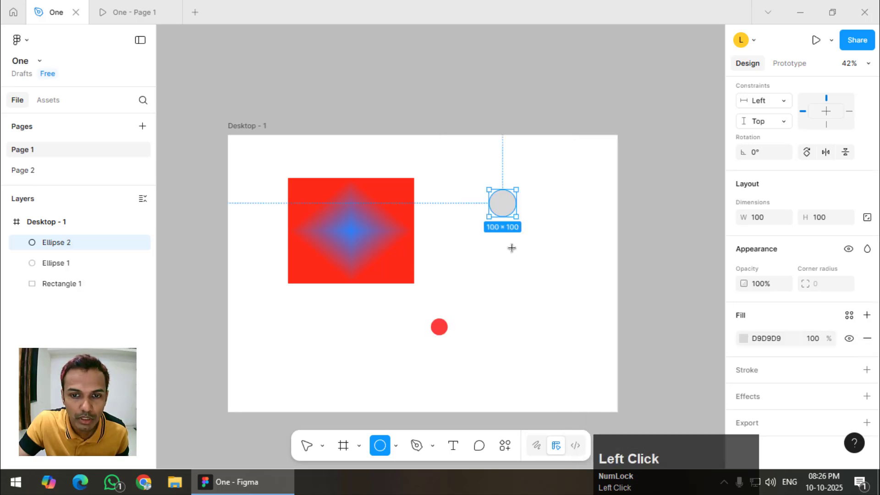
key("Delete")
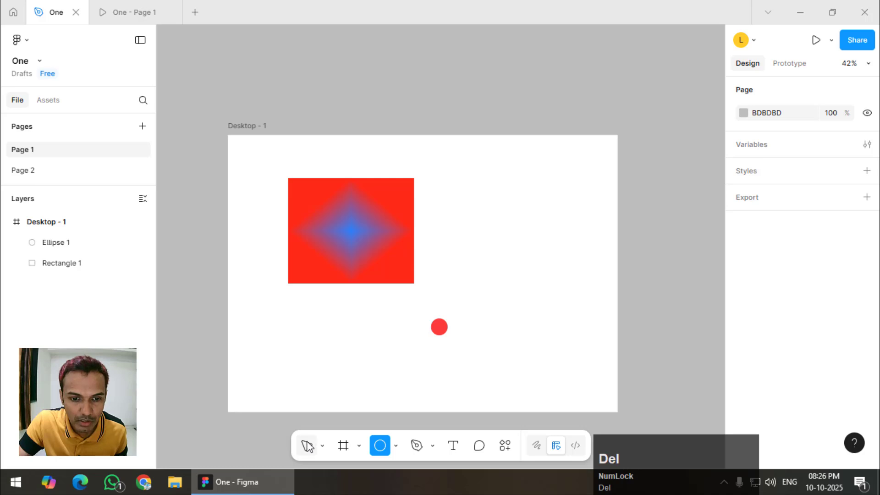
Duplicate the red circle straight down at 28 px spacing to build a vertical column of four circles.
left_click(307, 445)
left_click(441, 328)
key("alt")
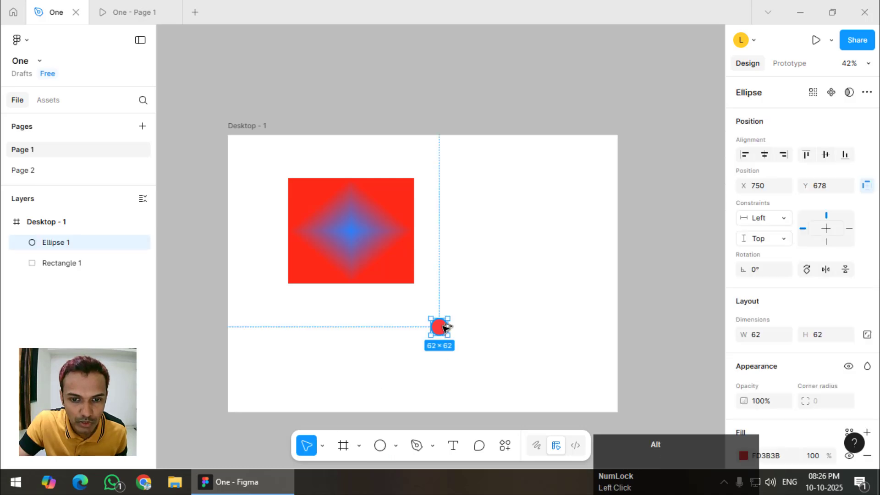
left_click_drag(443, 327, 443, 351)
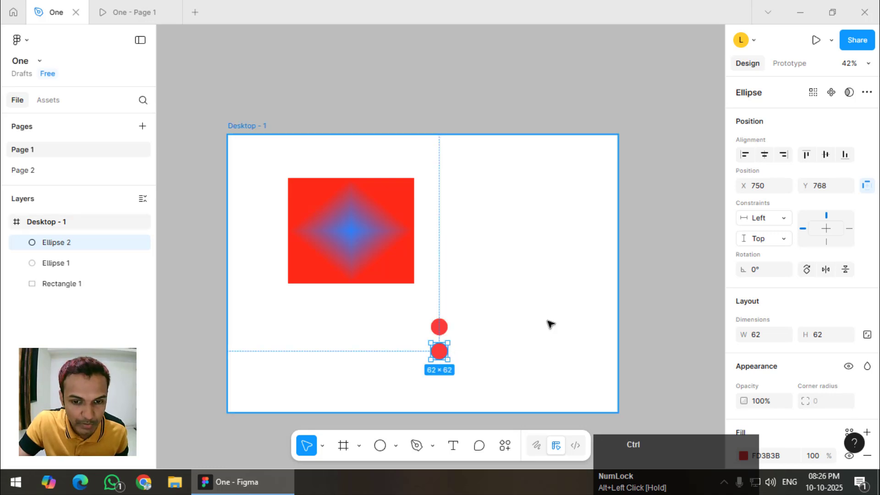
key("ctrl+d")
key("ctrl+d")
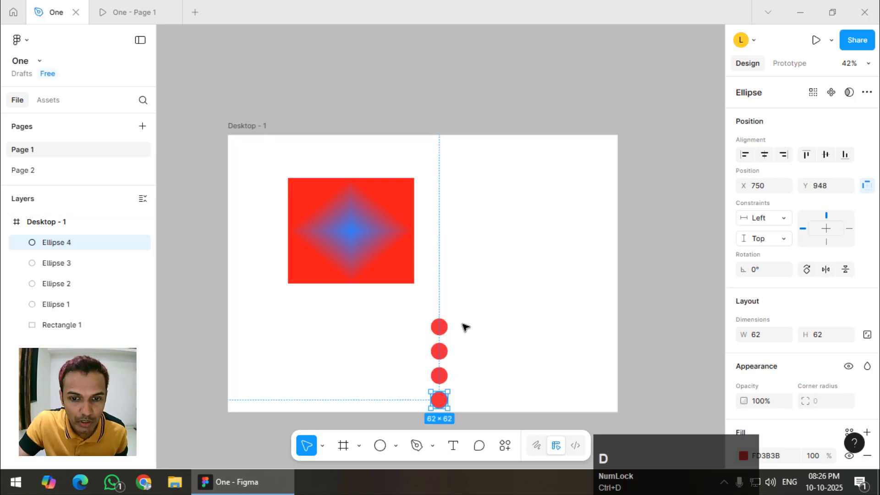
Duplicate the red circle column to its right at X 843, and recolour the copies green 9FF648.
left_click_drag(471, 315, 478, 393)
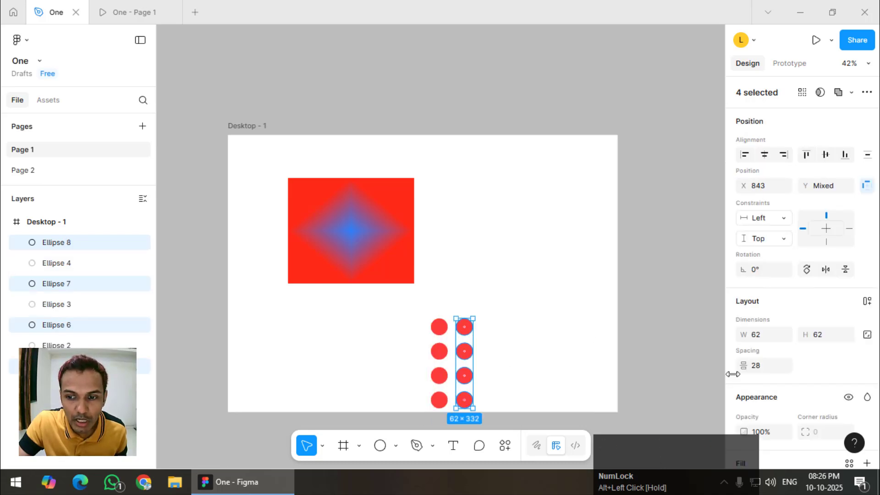
scroll(757, 308, "down", 2)
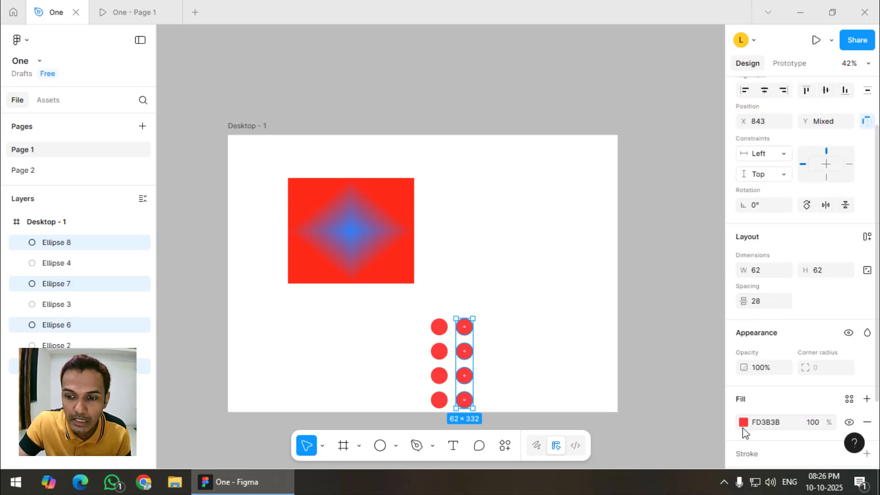
scroll(770, 389, "down", 2)
left_click(743, 338)
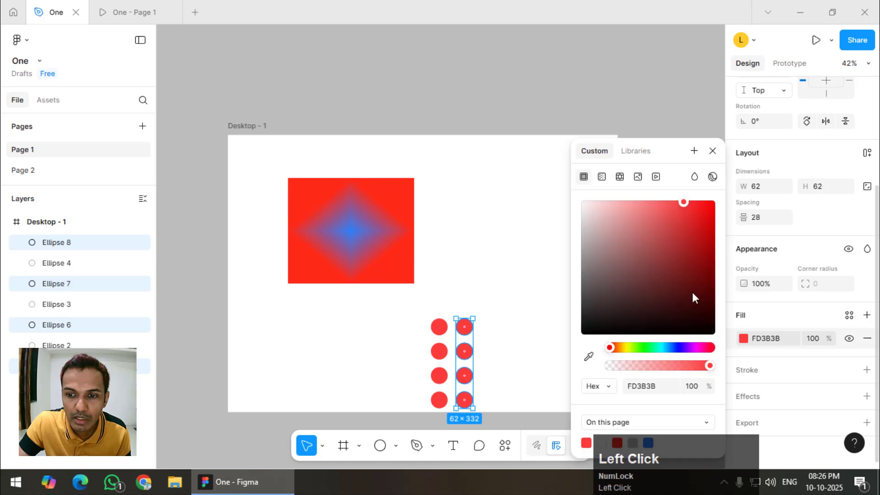
left_click_drag(642, 347, 634, 347)
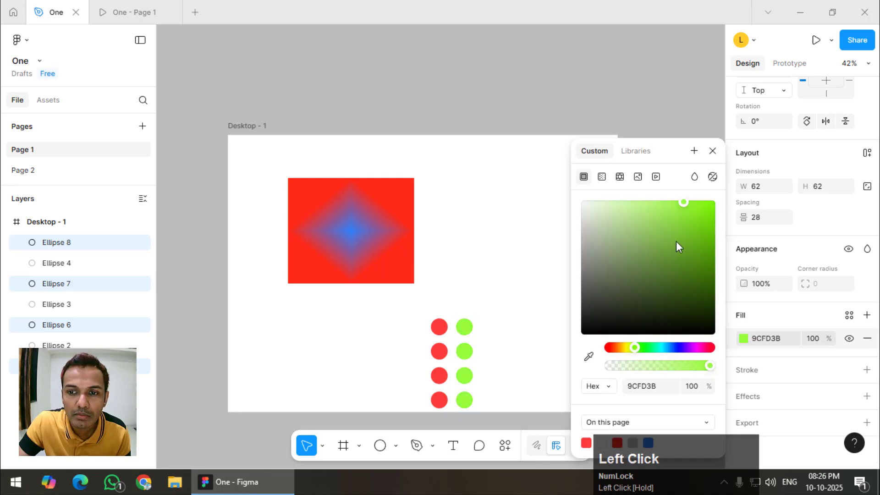
left_click(676, 211)
left_click(510, 298)
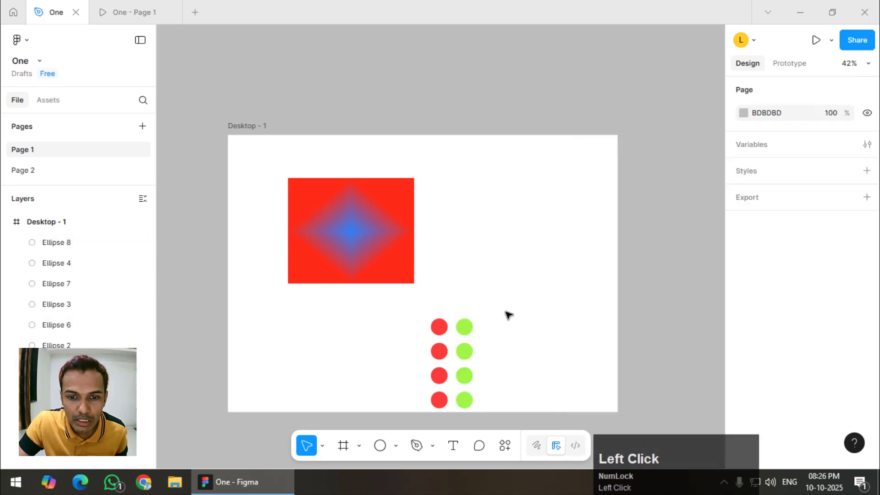
Duplicate the green circle column to its right at X 936, and recolour the copies blue 4865F6.
left_click_drag(507, 299, 499, 400)
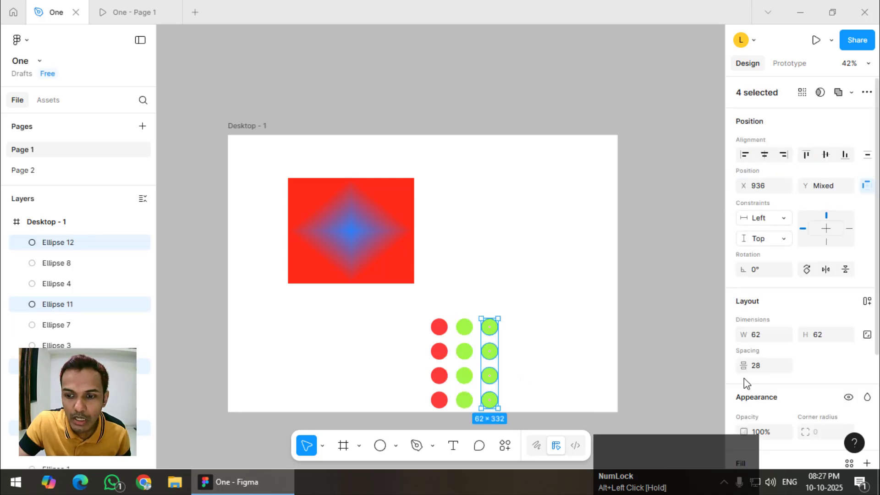
scroll(757, 357, "down", 3)
left_click(743, 358)
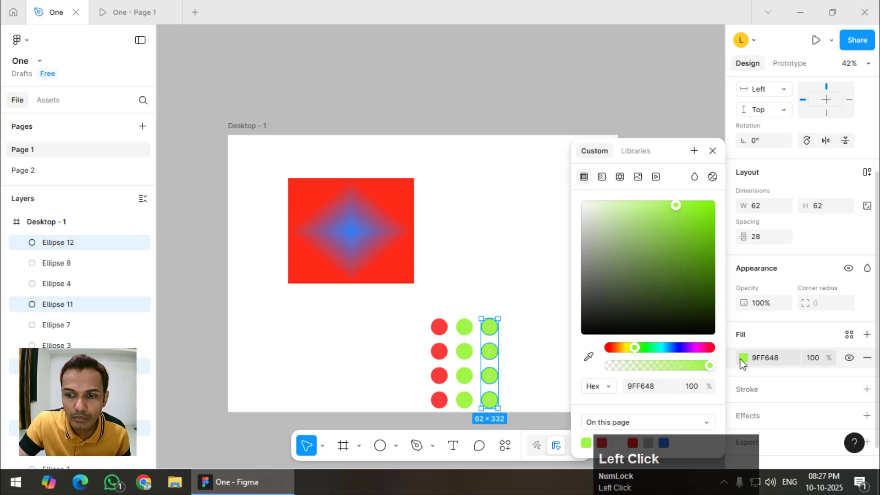
left_click(670, 348)
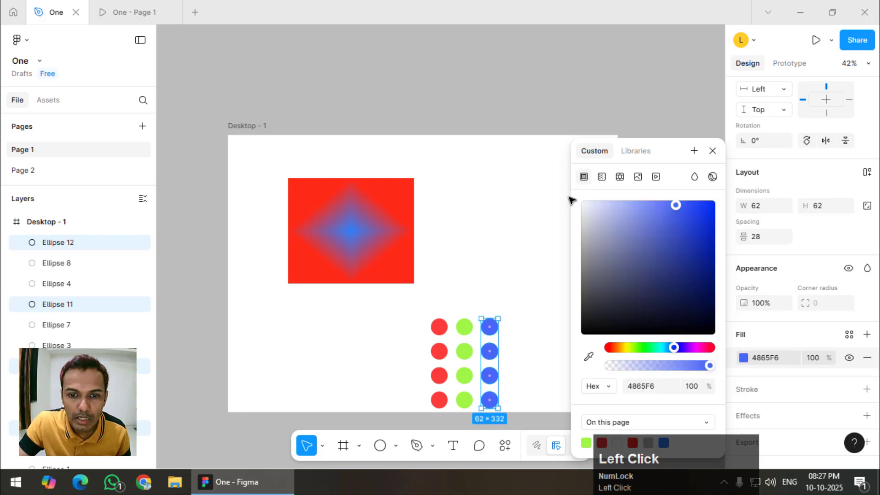
left_click(543, 300)
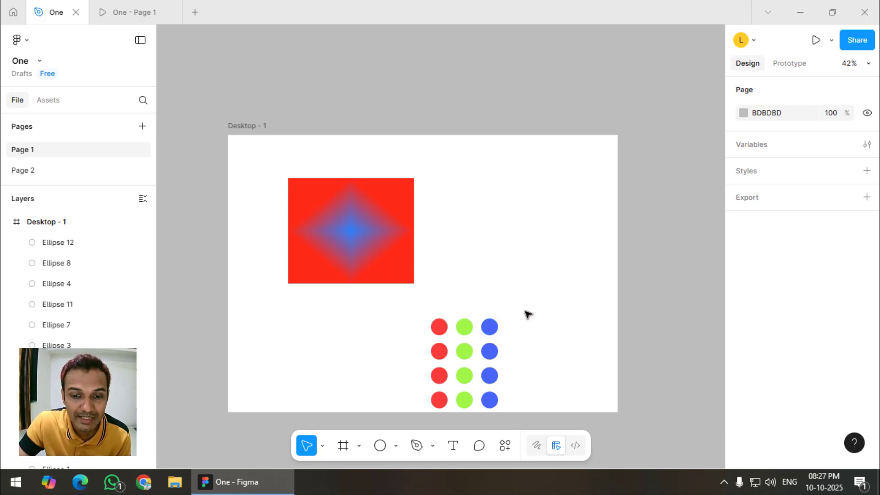
Select all twelve circles and examine their fill and selection colours.
left_click_drag(516, 307, 431, 405)
left_click_drag(523, 304, 531, 292)
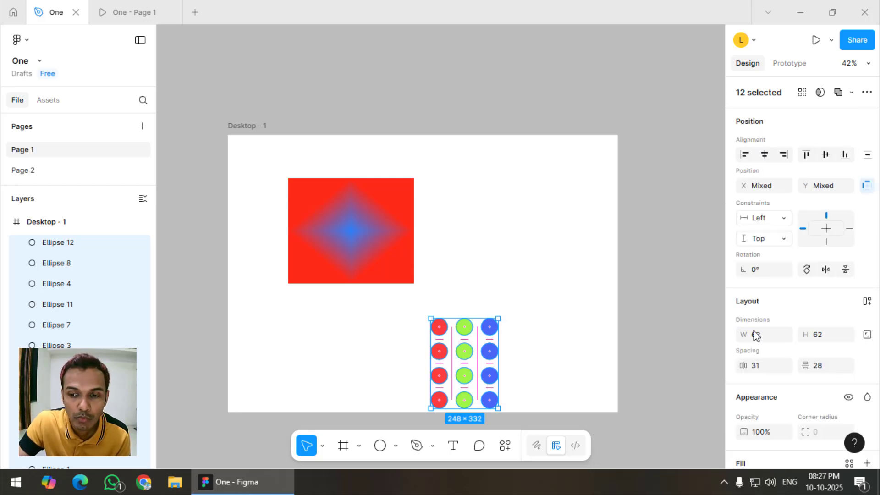
scroll(800, 330, "down", 4)
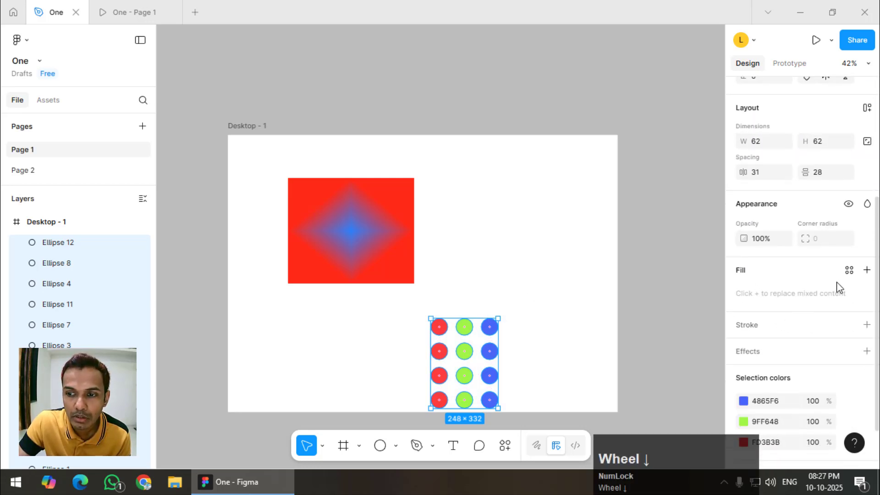
left_click(752, 273)
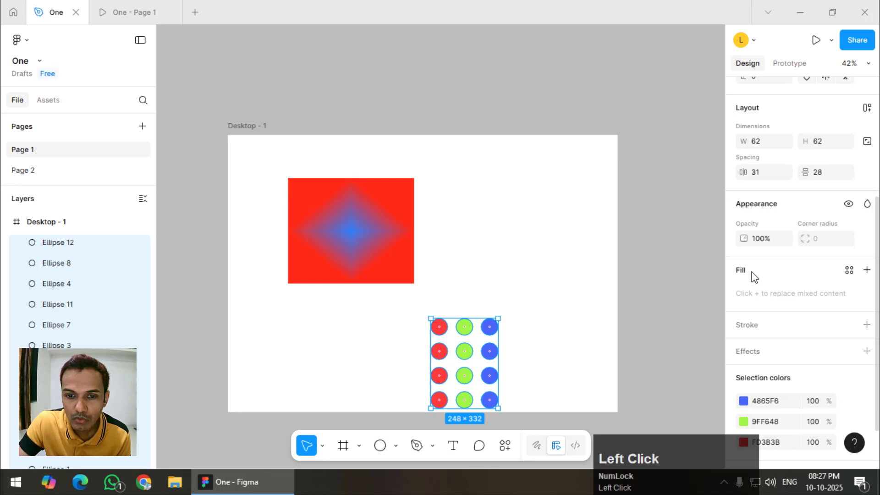
Change the rectangle's fill to a pattern that uses the top red circle of the circle grid as its source.
left_click(402, 225)
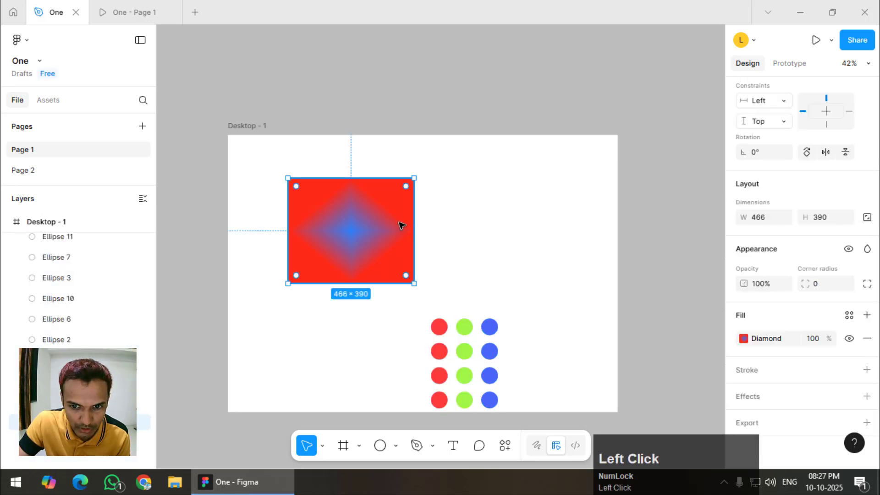
left_click(743, 338)
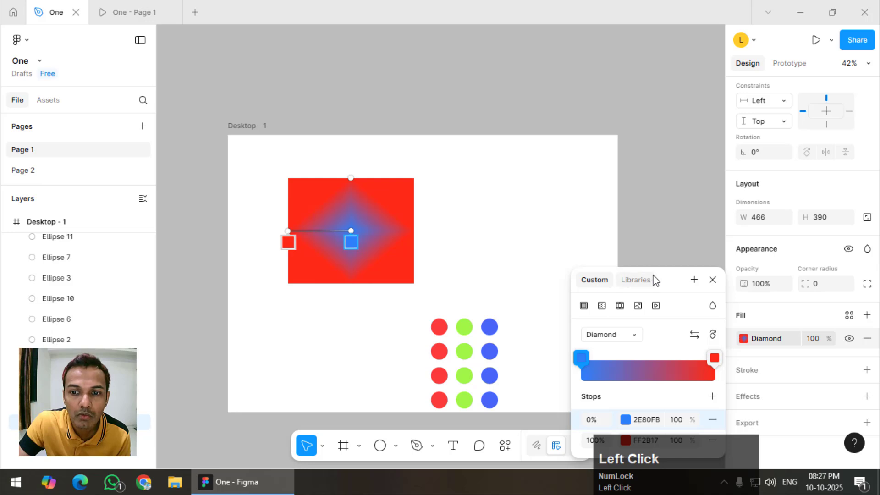
left_click_drag(656, 281, 609, 175)
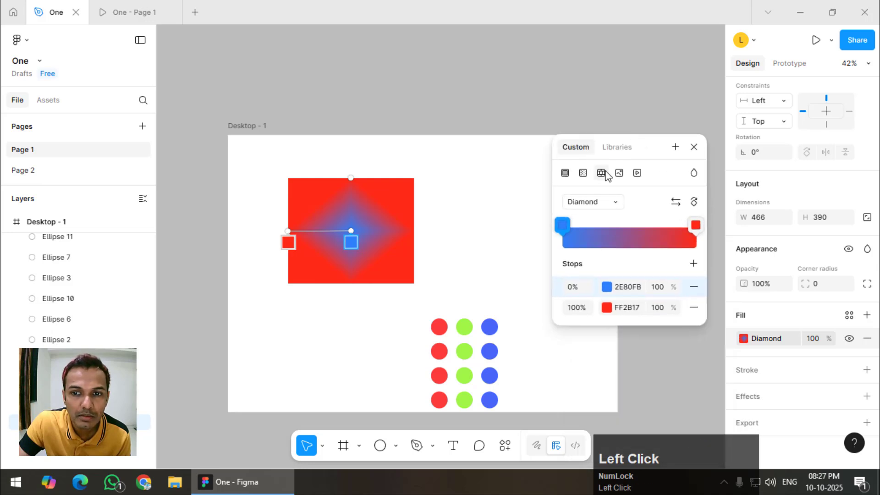
left_click(601, 173)
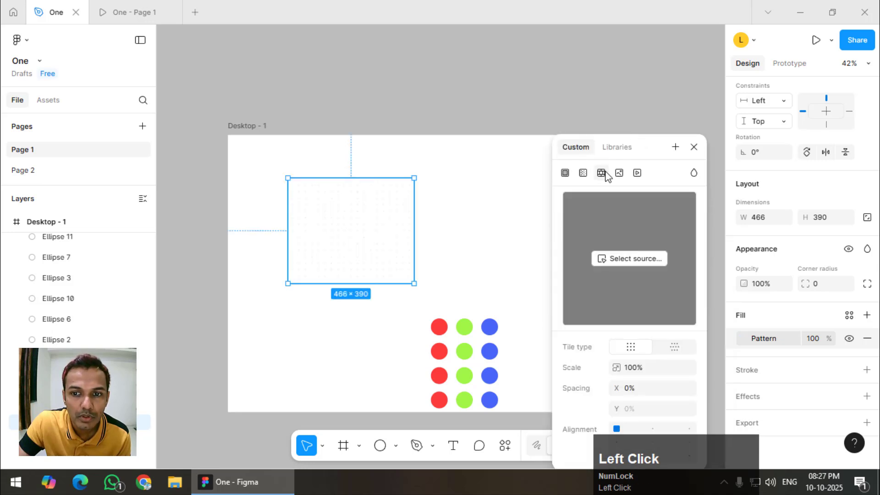
left_click(628, 263)
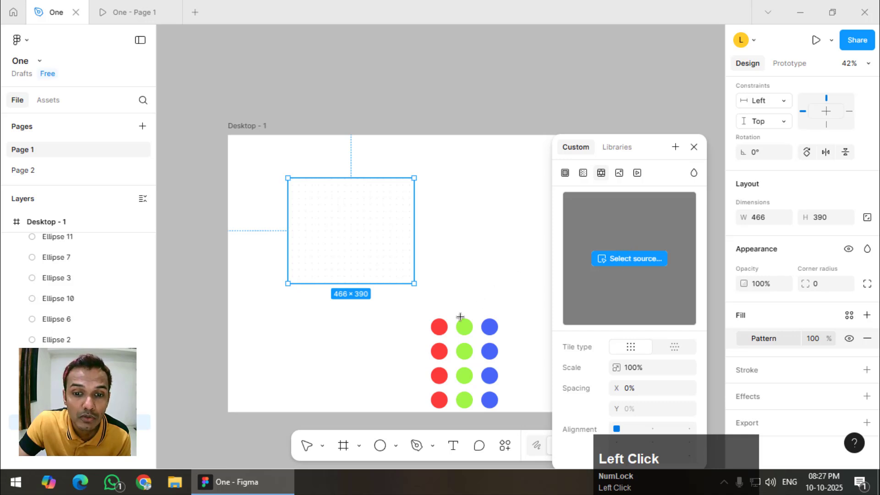
left_click(442, 326)
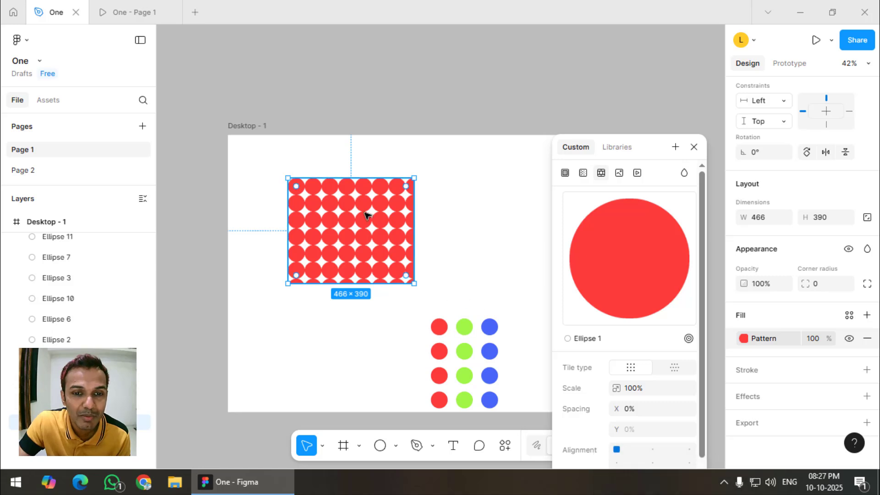
Set the rectangle's pattern scale to 93% and its horizontal spacing to 23%.
left_click_drag(646, 145, 657, 87)
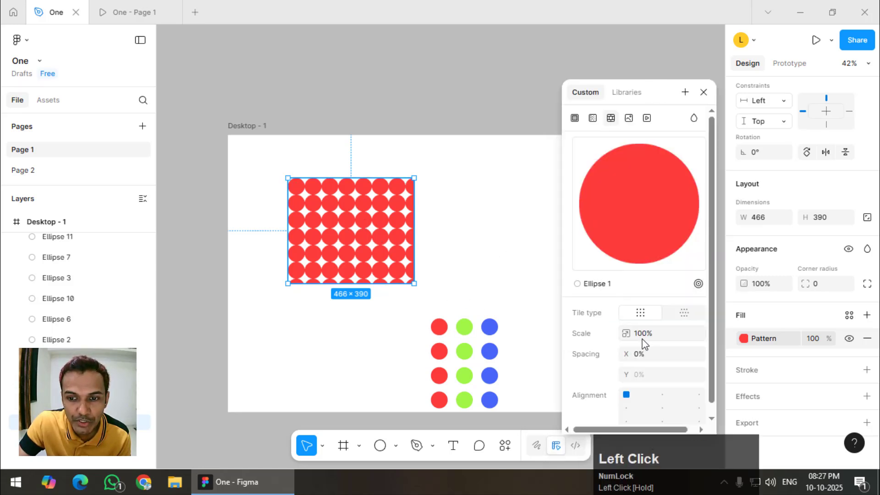
left_click_drag(634, 332, 660, 351)
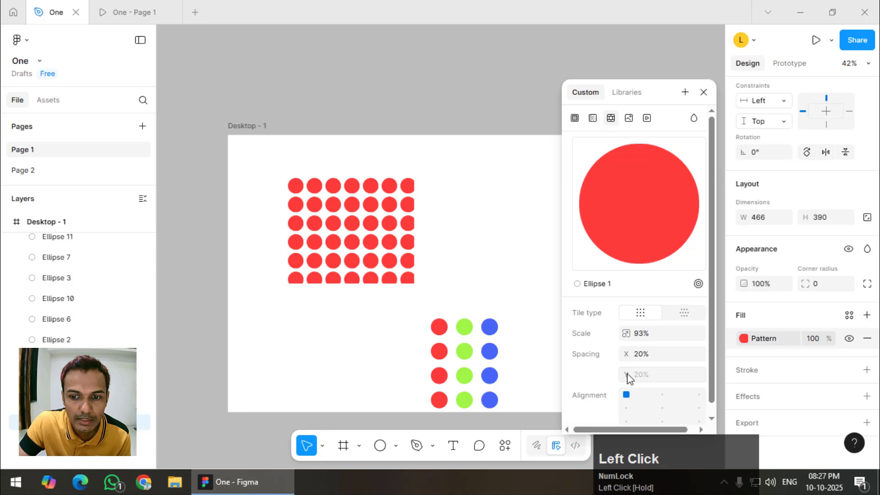
mouse_move(628, 357)
left_mouse_down()
mouse_move(640, 356)
mouse_move(627, 354)
left_mouse_up()
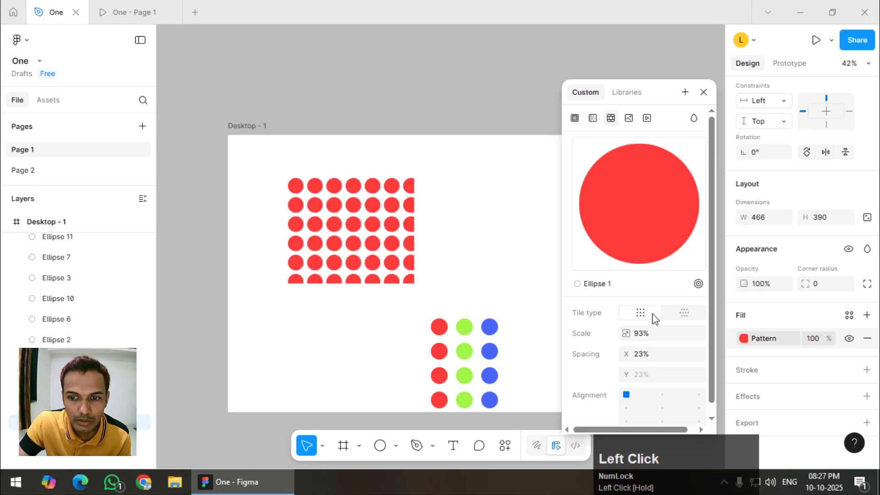
Try the offset tile type and centre alignment on the pattern, returning to the regular grid tile and top-left alignment.
left_click(682, 316)
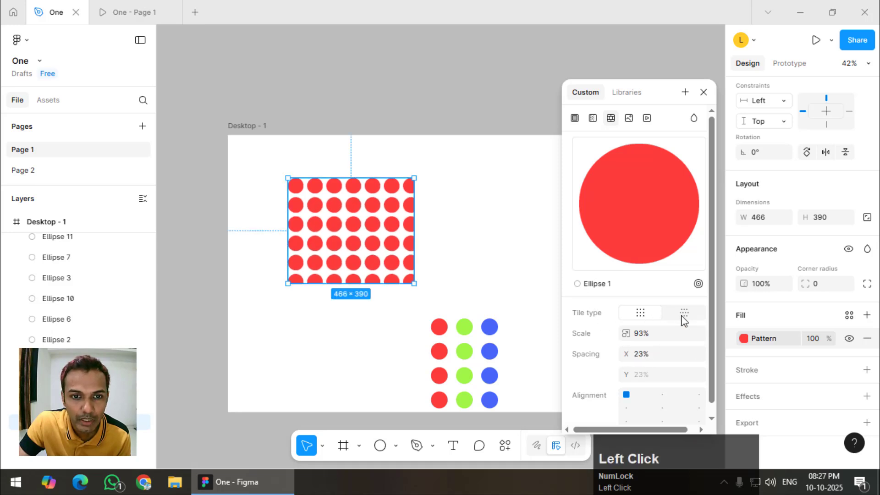
left_click(642, 312)
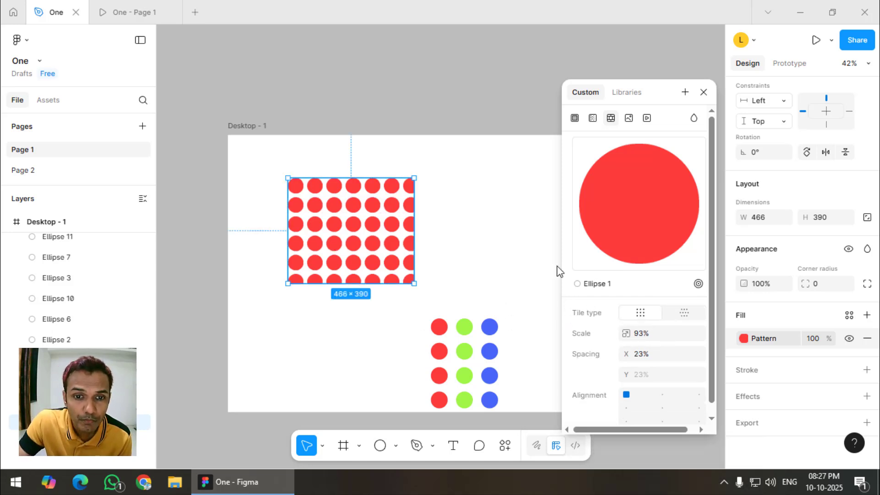
scroll(630, 357, "down", 1)
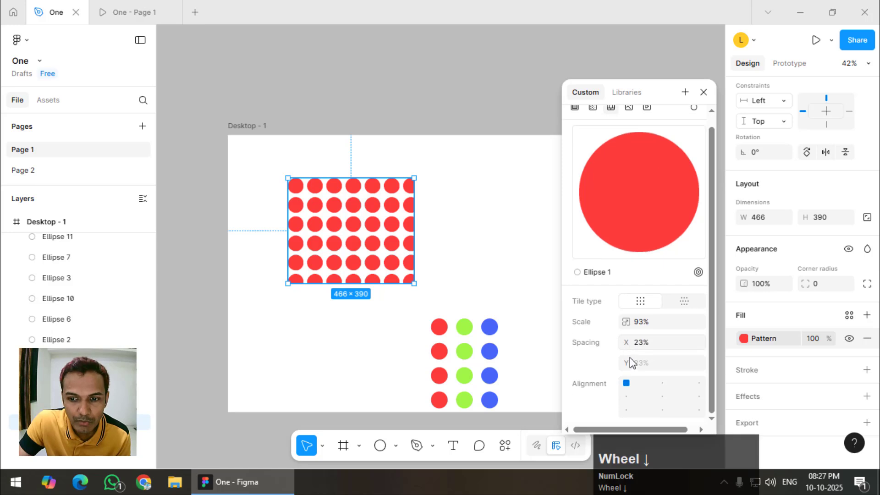
left_click(663, 397)
left_click(626, 383)
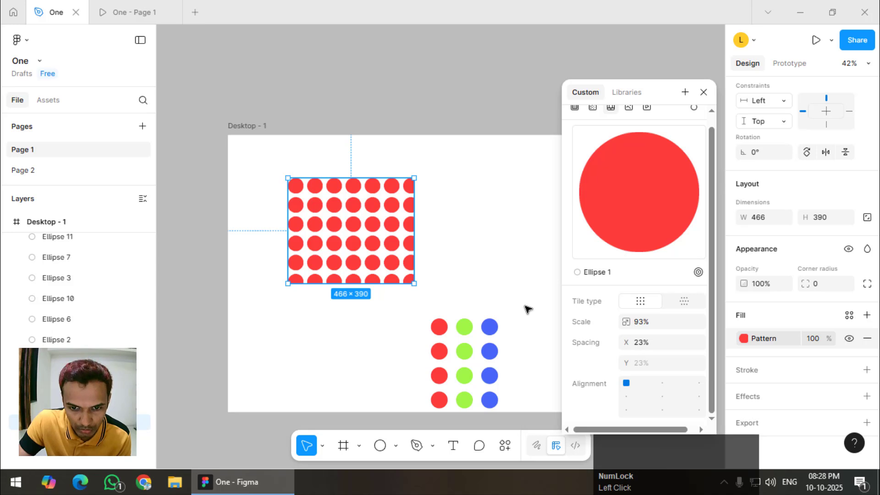
Group all twelve red, green and blue circles, and collapse the new group in the layer list.
left_click_drag(525, 307, 437, 404)
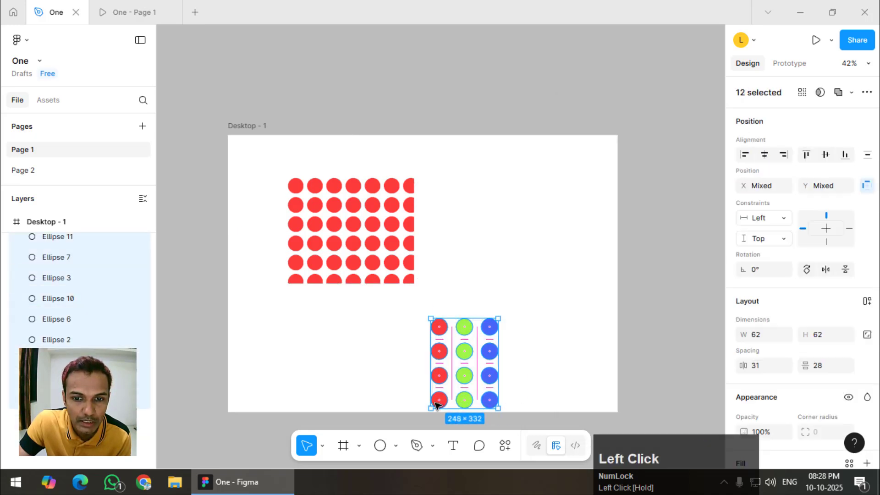
right_click(472, 331)
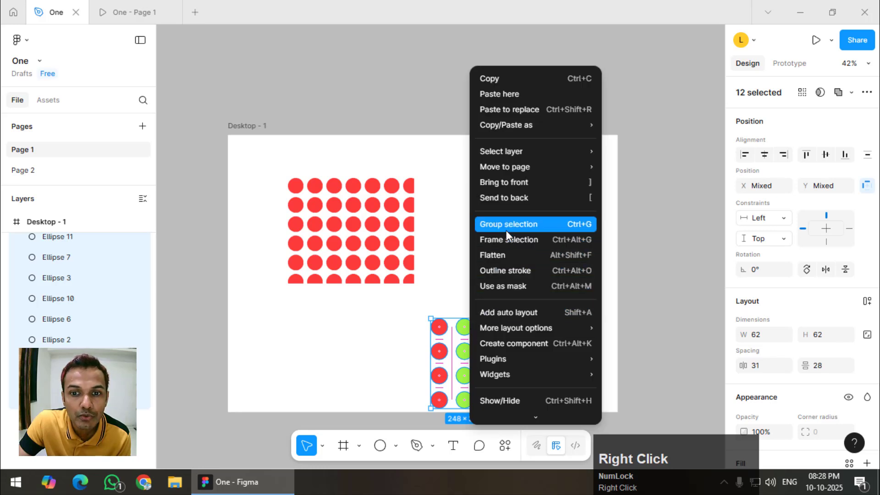
left_click(506, 229)
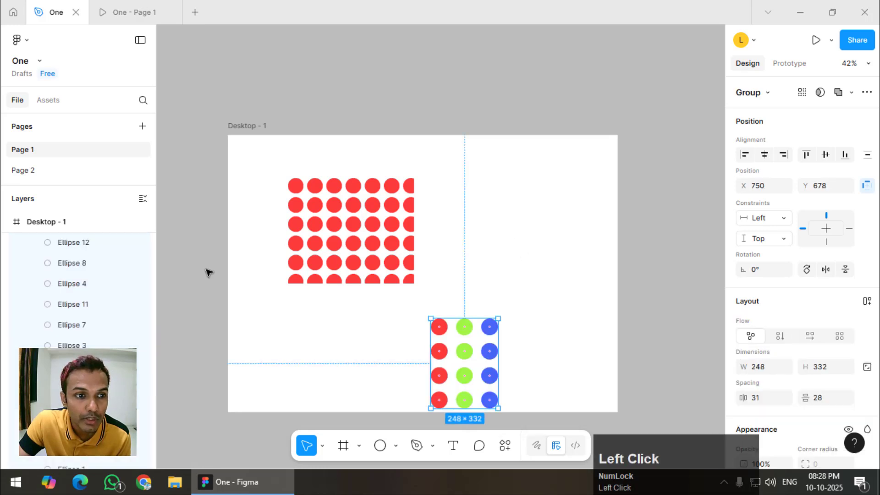
scroll(53, 244, "up", 1)
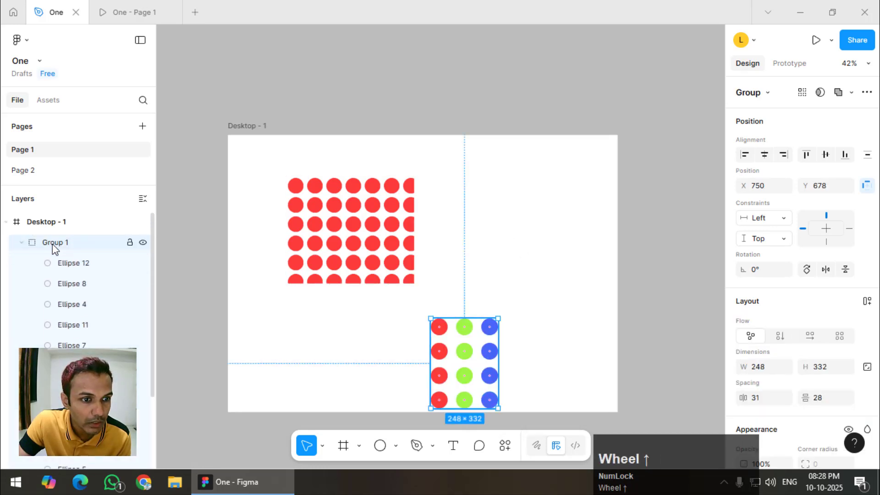
left_click(21, 243)
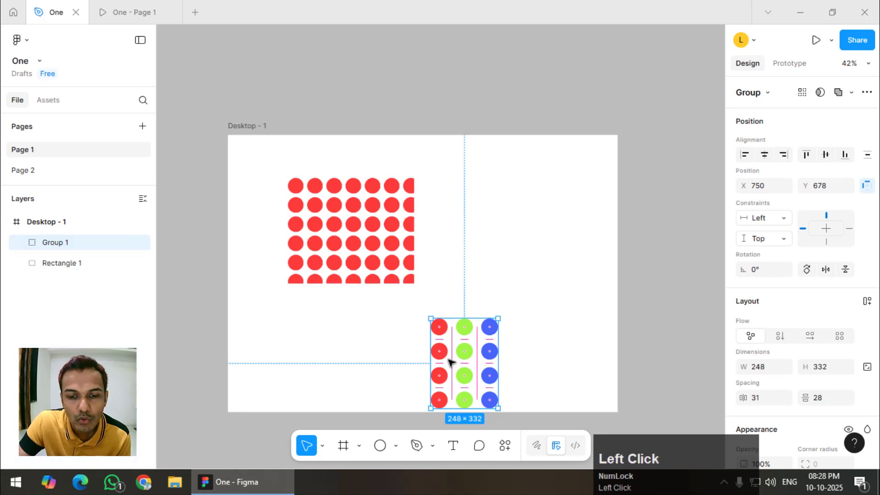
Replace the rectangle's pattern source with the grouped circles, and set the pattern's horizontal spacing to 9%.
left_click(373, 251)
scroll(770, 349, "down", 3)
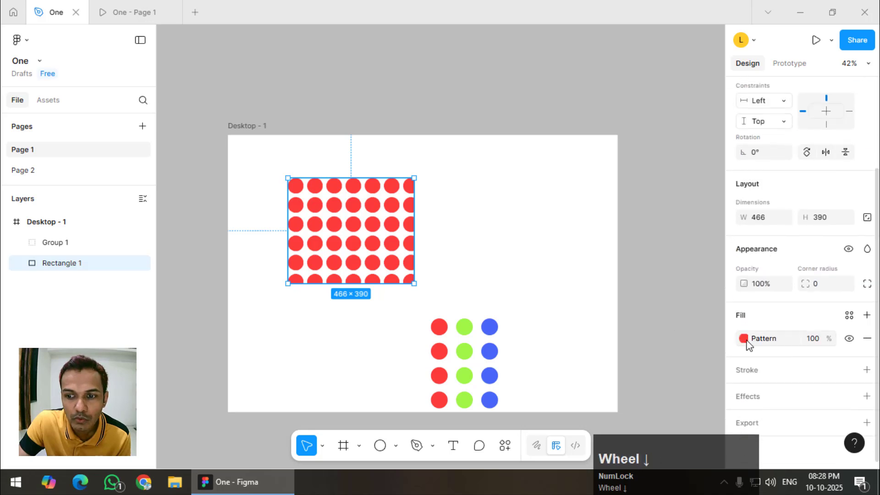
left_click(744, 340)
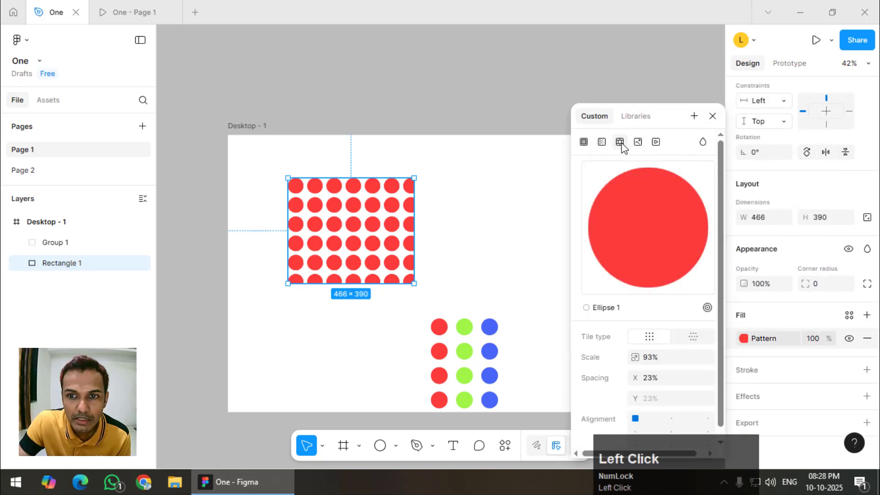
left_click(656, 229)
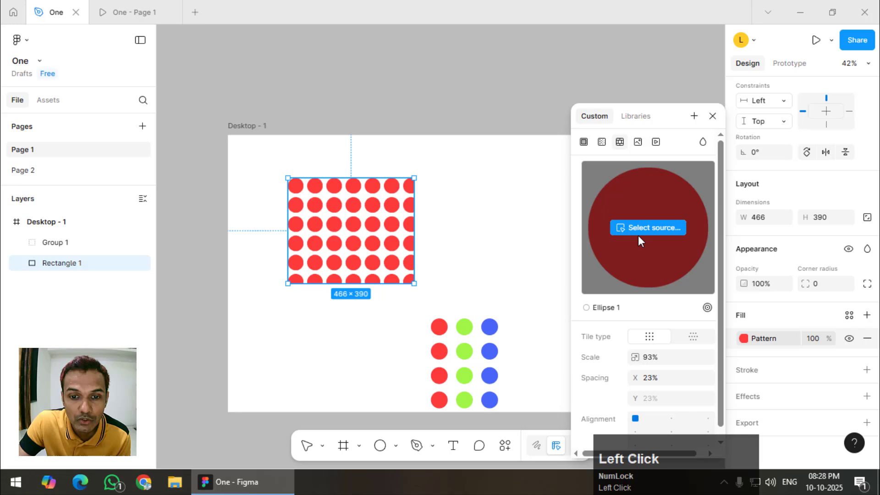
left_click(442, 324)
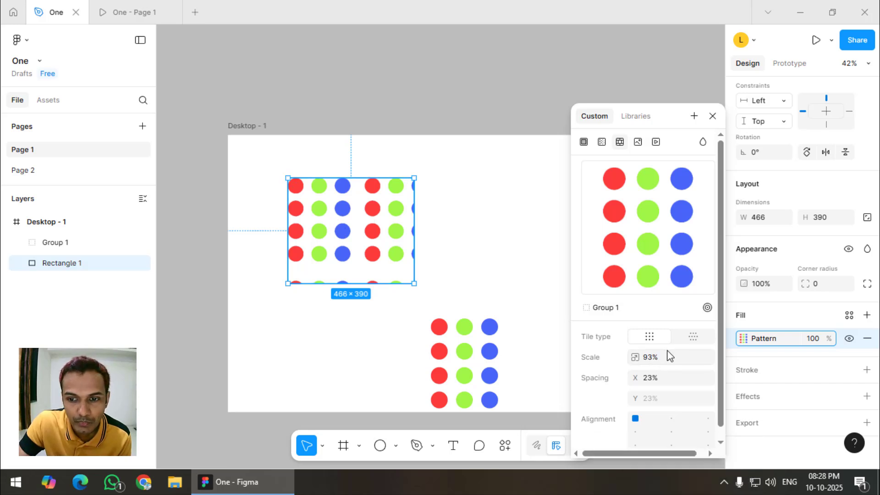
left_click_drag(637, 378, 616, 380)
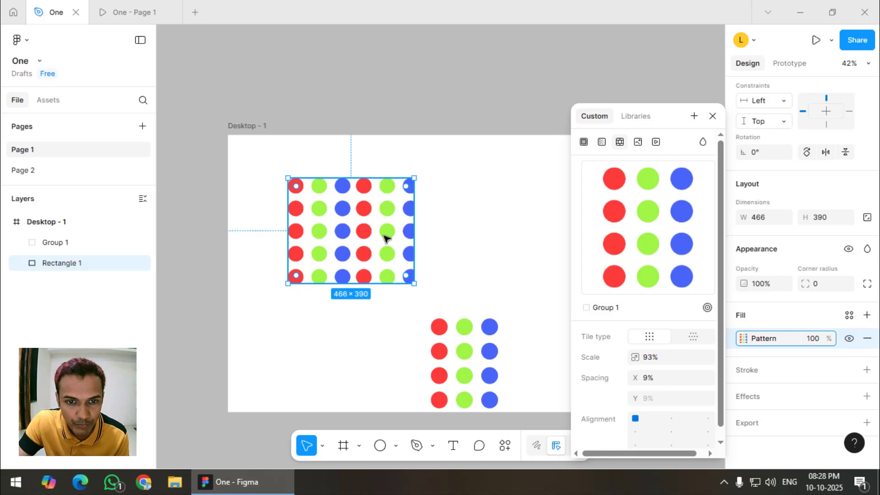
Change the rectangle's fill to an image, uploading camila_cabello_4k_2017 from the Celebs folder.
left_click(638, 142)
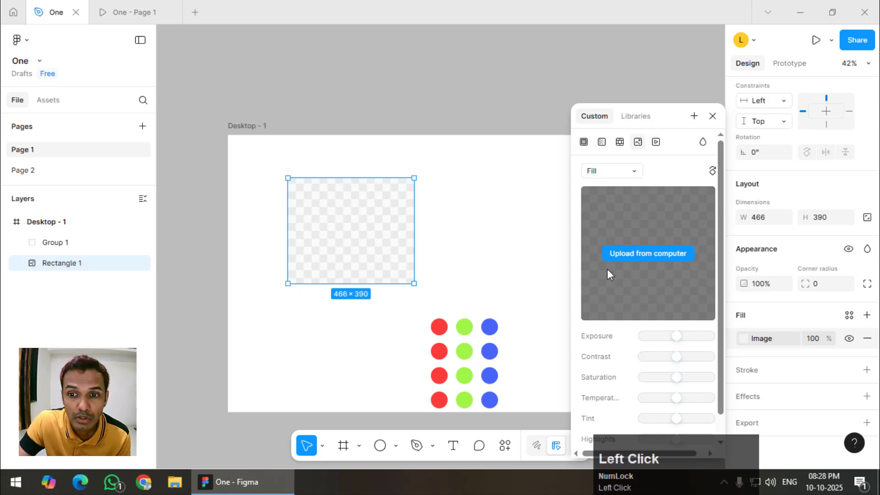
left_click(620, 254)
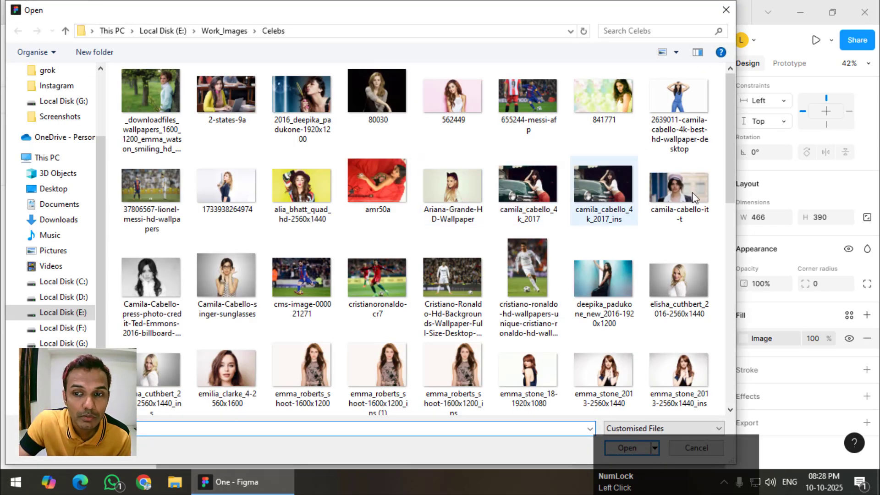
left_click(730, 152)
left_click(536, 187)
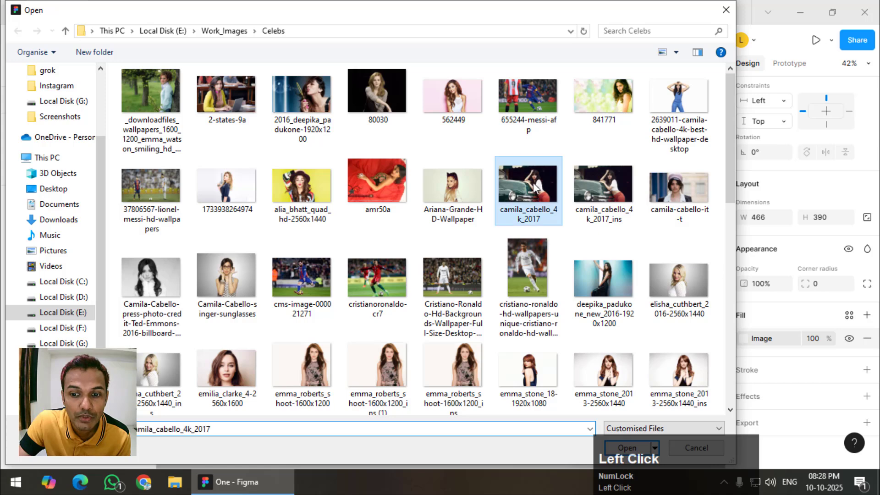
left_click_drag(472, 12, 371, 12)
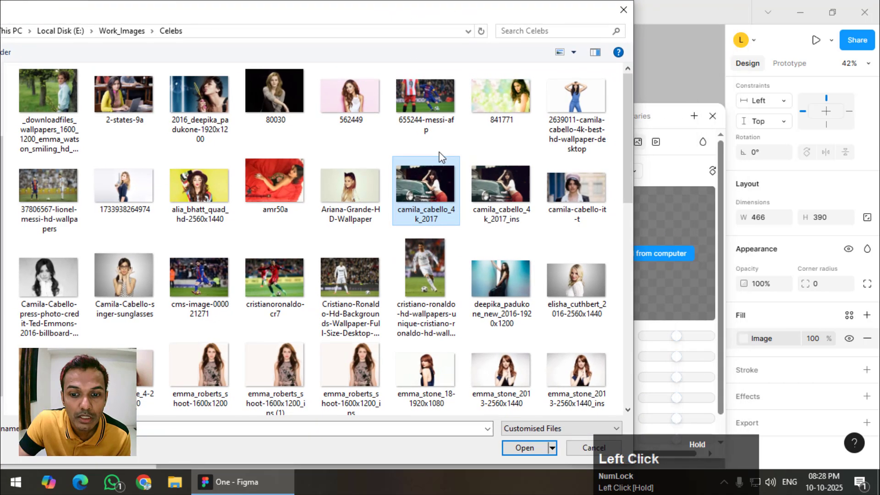
left_click(527, 447)
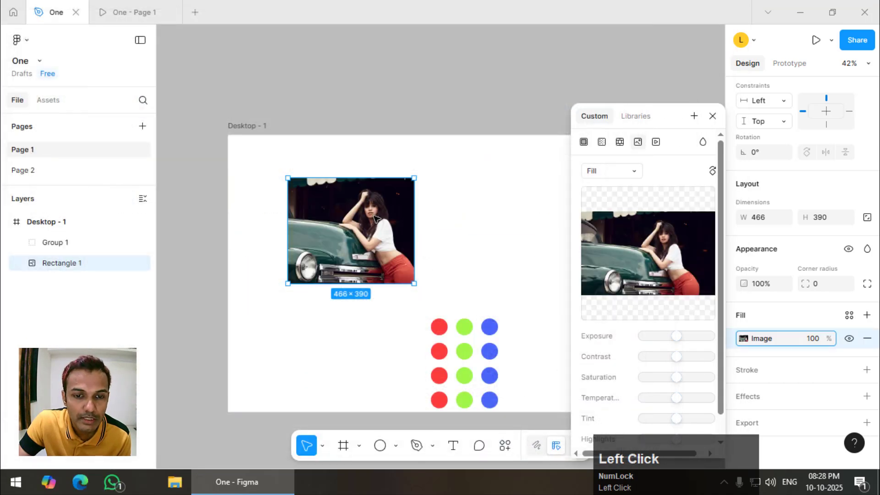
Move the image-filled rectangle toward the frame's upper-left corner and enlarge it to about 636 × 561.
left_click_drag(390, 226, 366, 215)
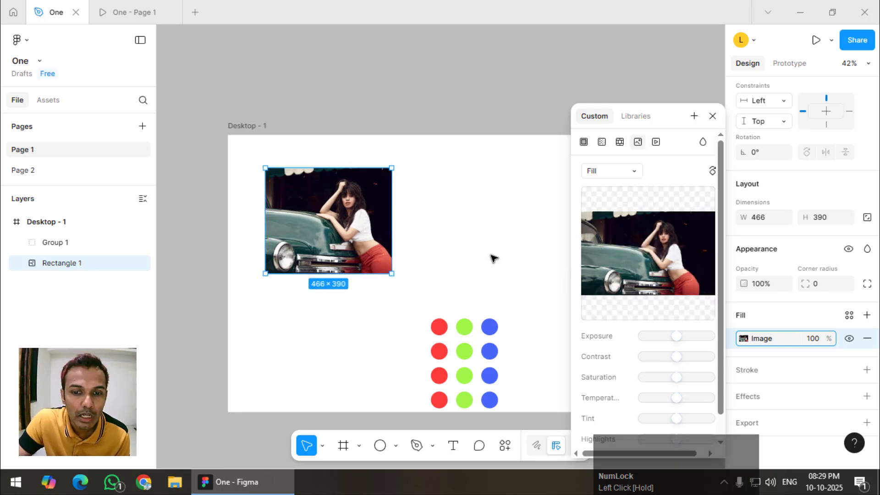
left_click(340, 211)
left_click_drag(340, 211, 352, 232)
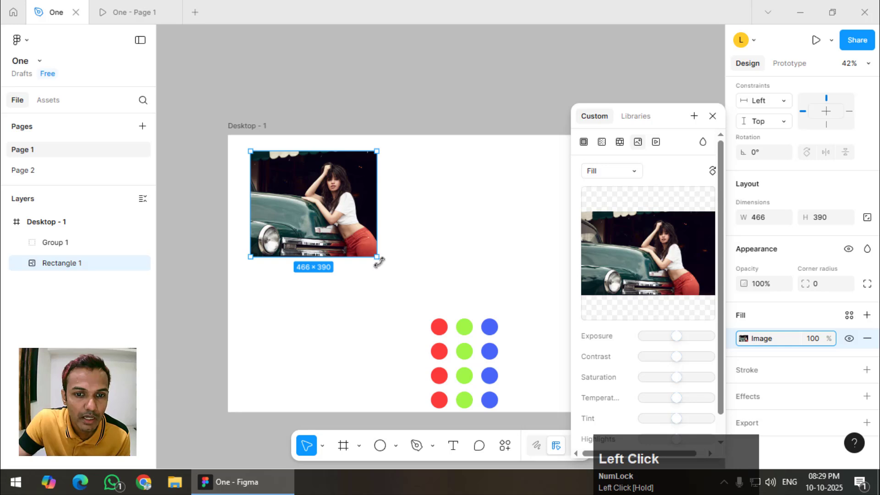
left_click_drag(388, 266, 446, 319)
left_click_drag(438, 365, 425, 305)
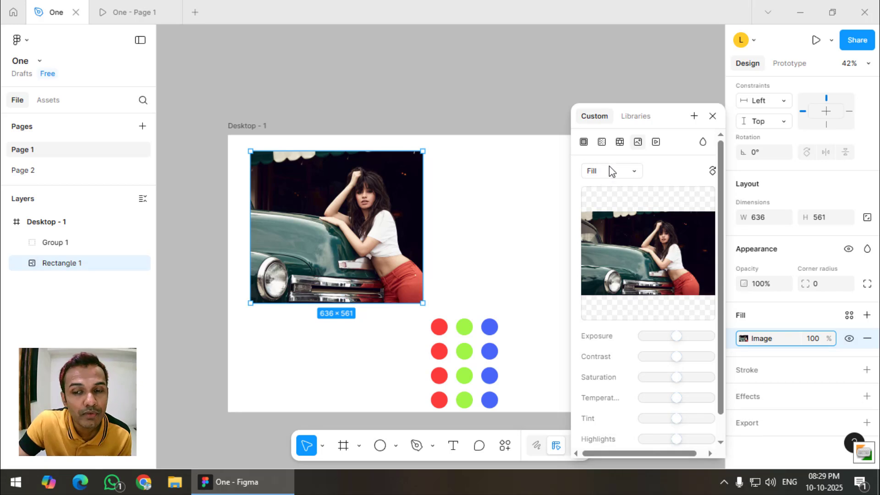
Crop the image fill with the photo enlarged and repositioned inside the rectangle, and resize the rectangle to about 636 × 577.
left_click(609, 169)
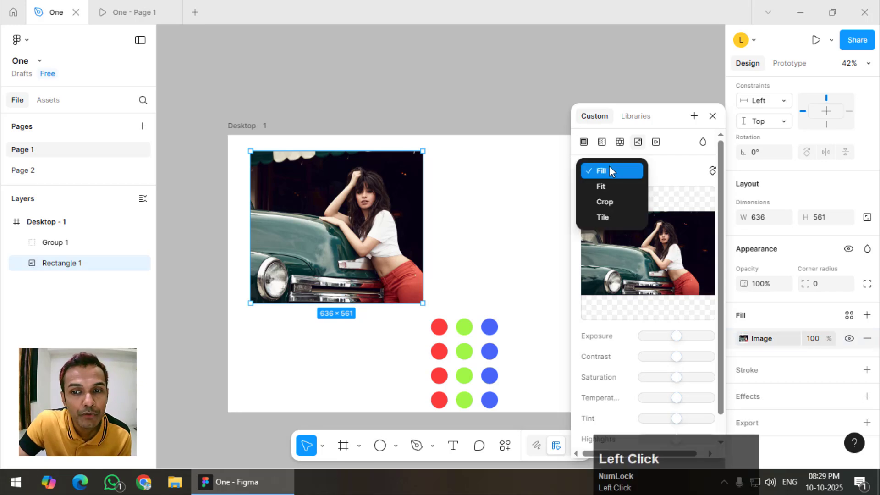
left_click(612, 200)
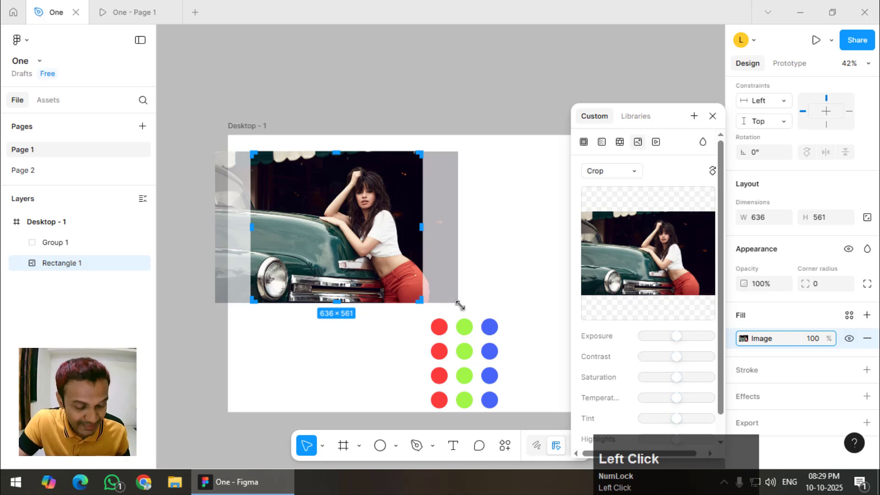
left_click_drag(460, 306, 517, 346)
left_click_drag(483, 289, 430, 285)
left_click(524, 182)
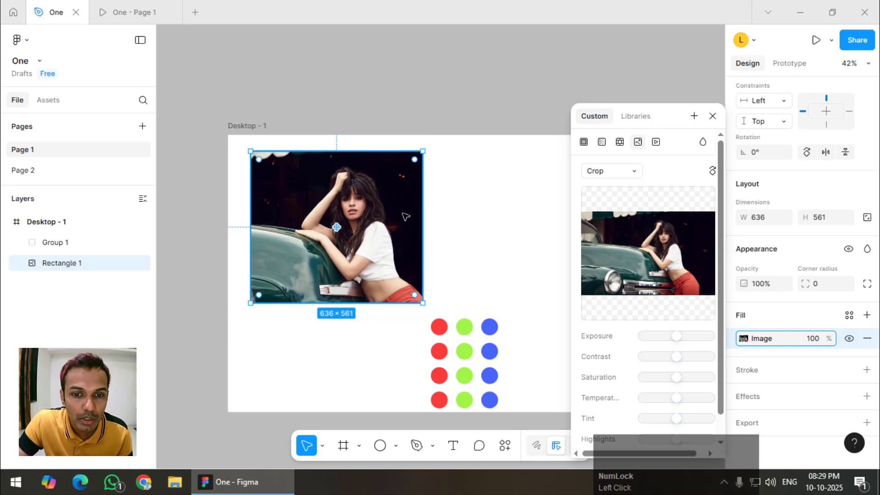
mouse_move(421, 306)
left_mouse_down()
mouse_move(379, 324)
mouse_move(421, 342)
mouse_move(474, 287)
mouse_move(476, 327)
mouse_move(357, 301)
mouse_move(472, 271)
mouse_move(440, 268)
mouse_move(449, 297)
mouse_move(411, 316)
mouse_move(424, 308)
left_mouse_up()
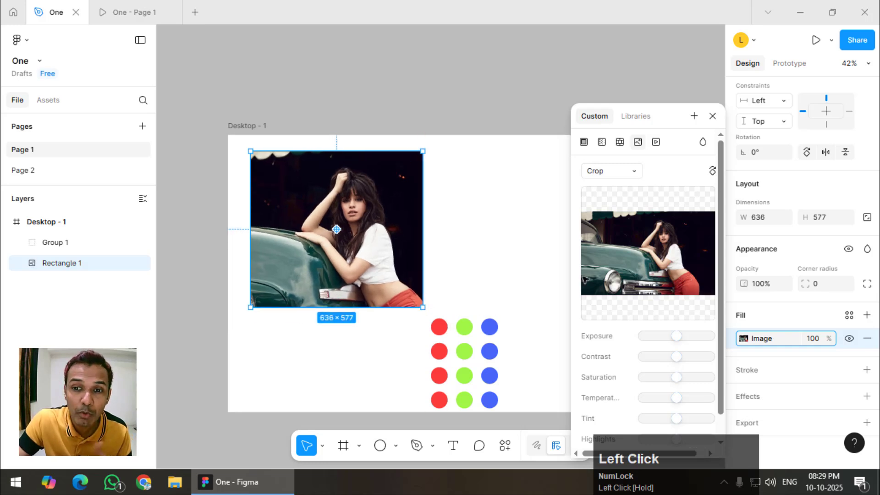
Set the rectangle's image scaling mode to Fill, and enlarge the rectangle to about 771 × 649.
left_click(620, 170)
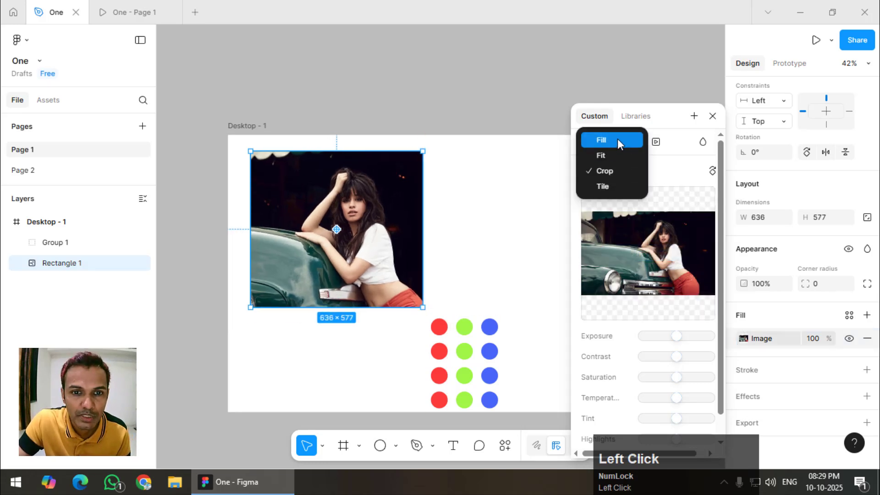
left_click(618, 139)
left_click_drag(422, 311, 477, 400)
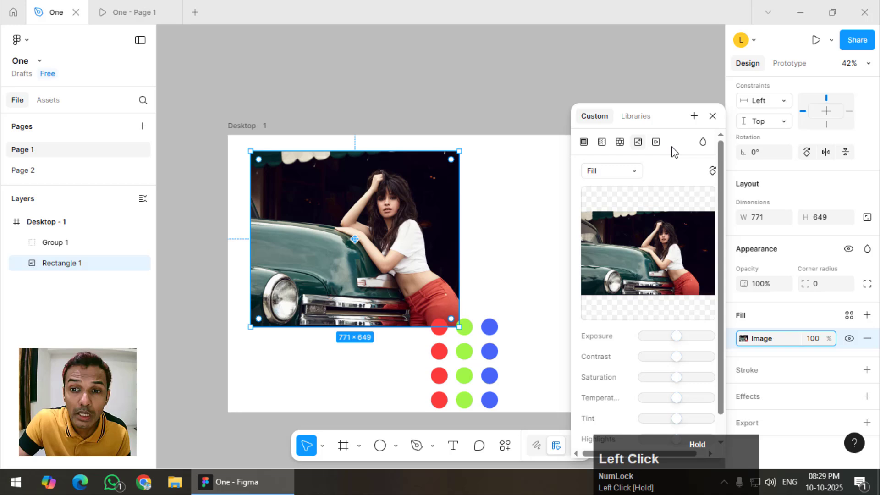
Switch the image scaling mode to Tile, and resize the rectangle to about 697 × 696.
left_click(627, 170)
left_click(610, 216)
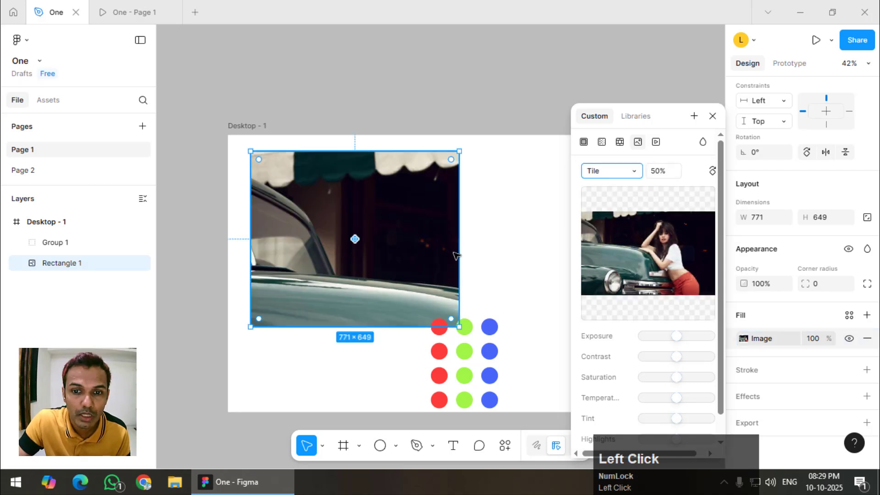
left_click_drag(459, 327, 628, 195)
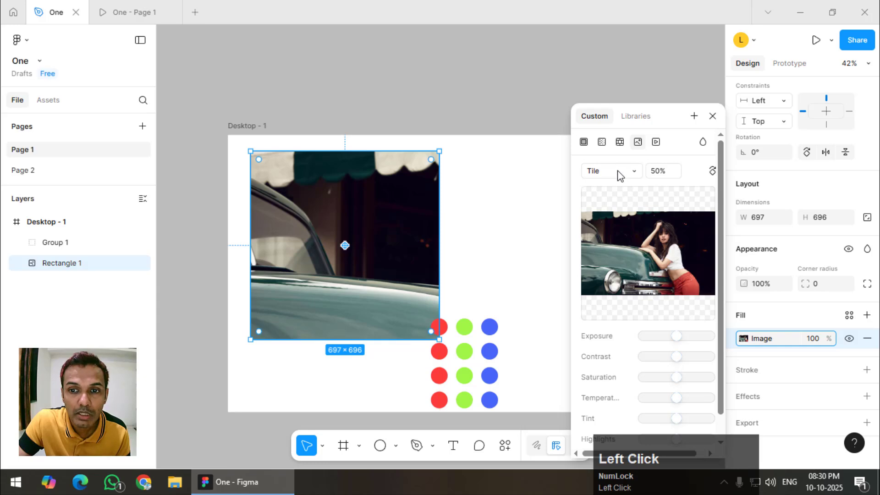
Return the image scaling mode to Fill, and shrink the rectangle to about 636 × 570.
left_click(620, 176)
left_click(608, 123)
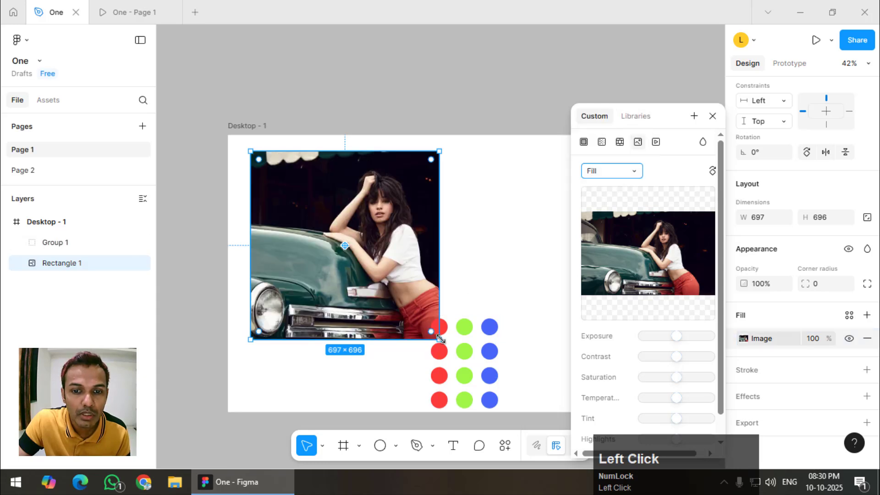
left_click_drag(440, 338, 423, 305)
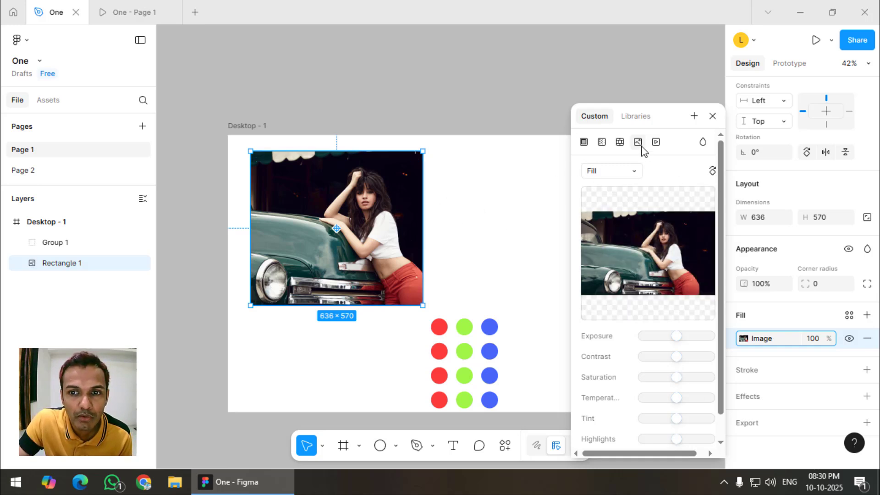
Try the gradient and solid fill types on the rectangle, and undo both changes.
left_click(602, 142)
left_click(584, 142)
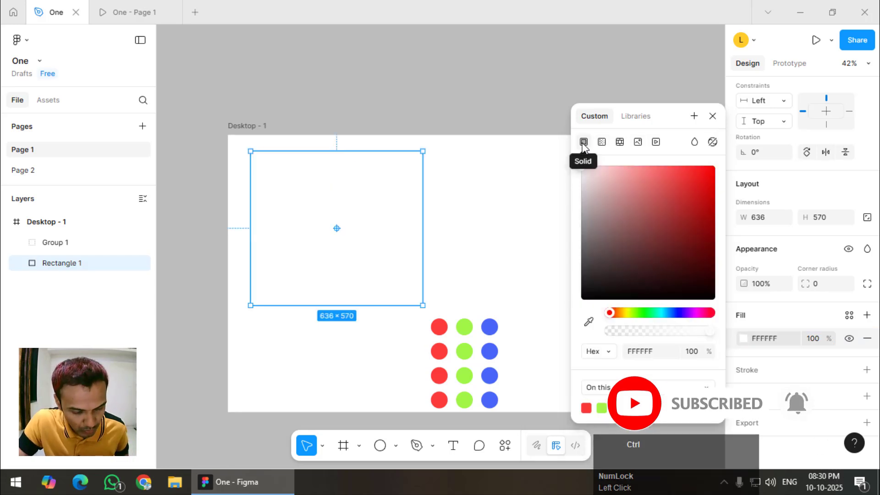
key("ctrl+z")
key("ctrl+z")
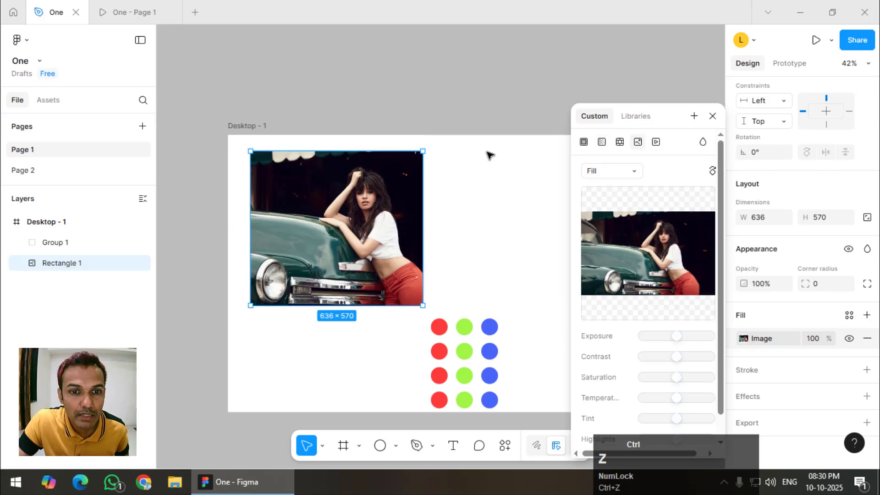